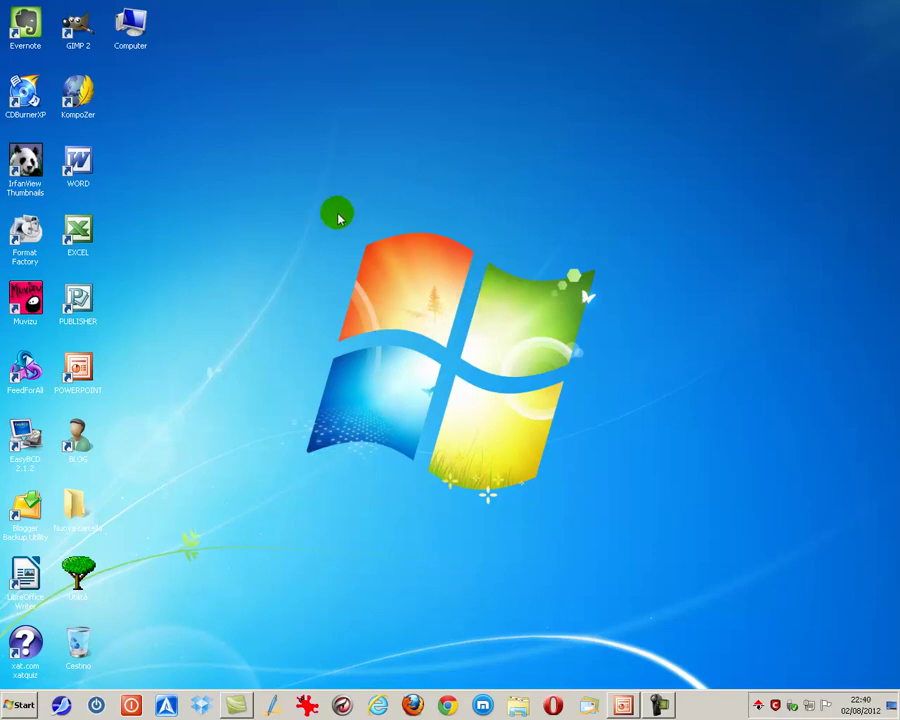
- Open the desktop personalization settings, apply the Windows classico theme and minimise the window to view the desktop
right_click(338, 218)
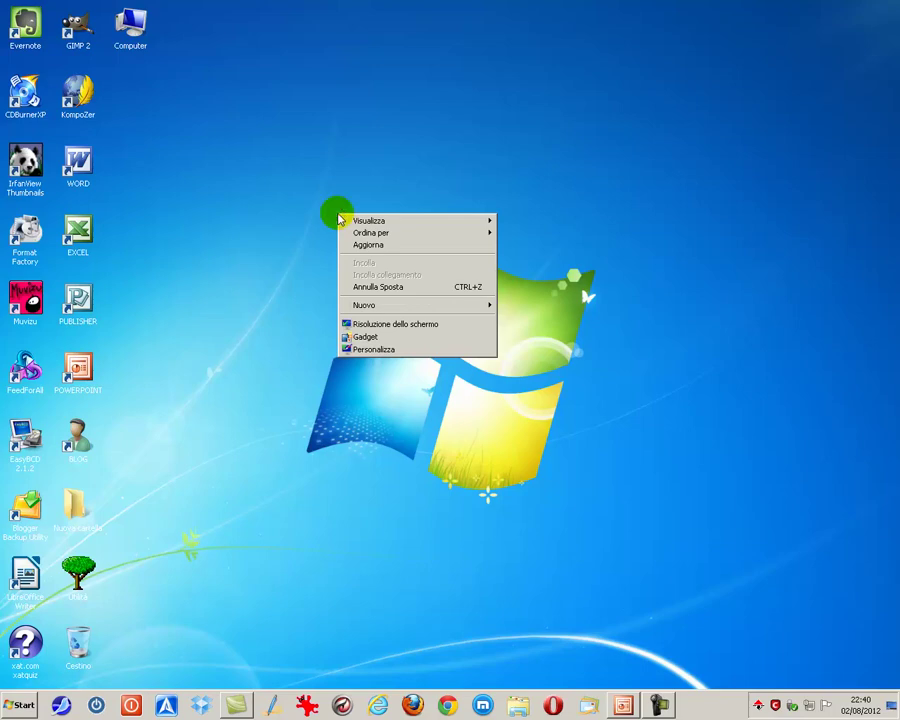
left_click(379, 350)
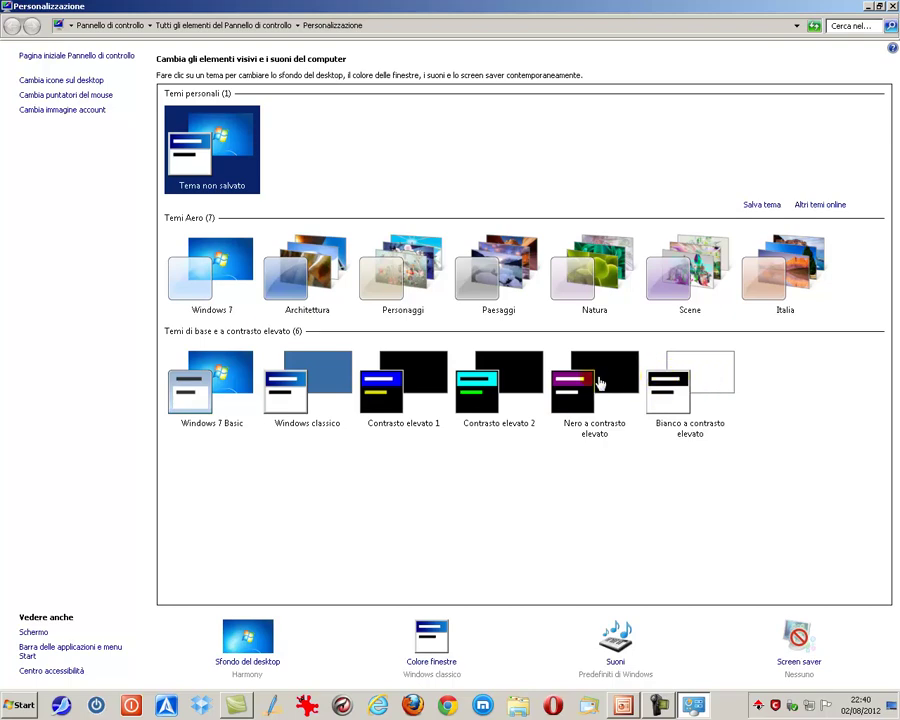
left_click(218, 375)
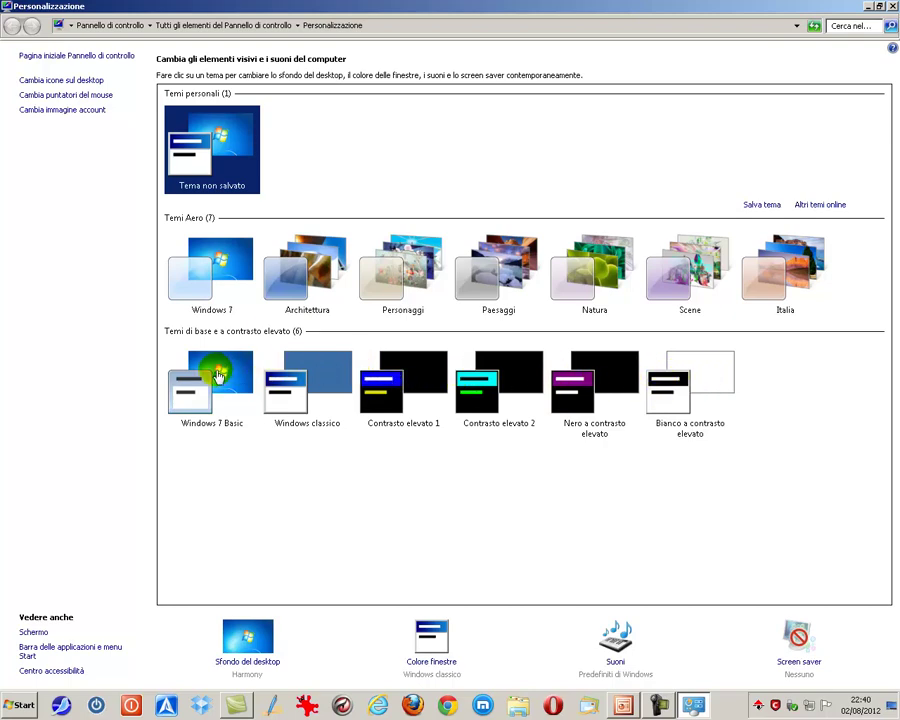
left_click(323, 375)
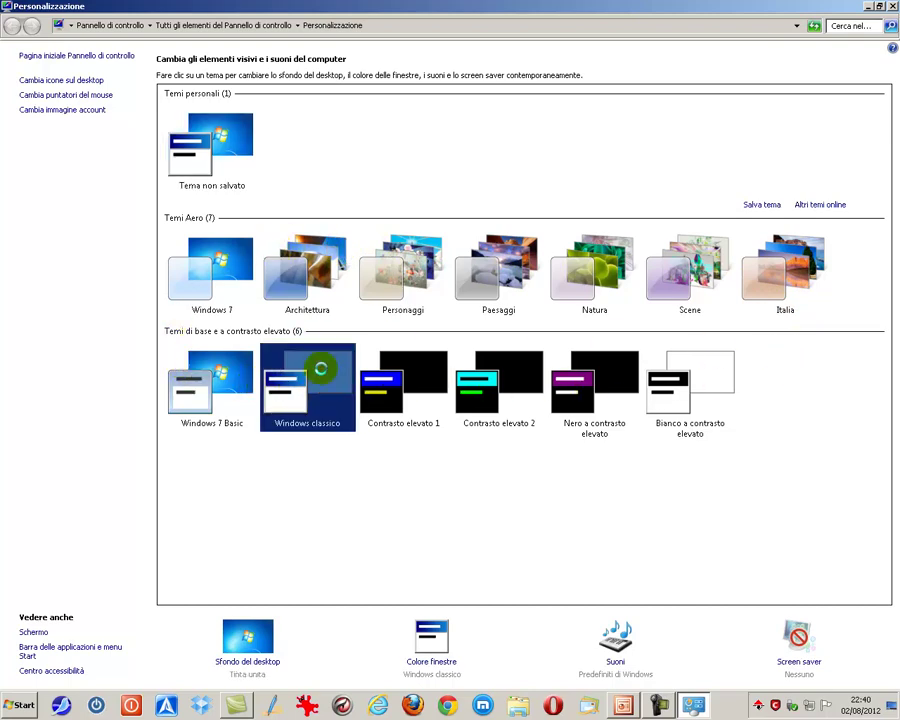
left_click(891, 5)
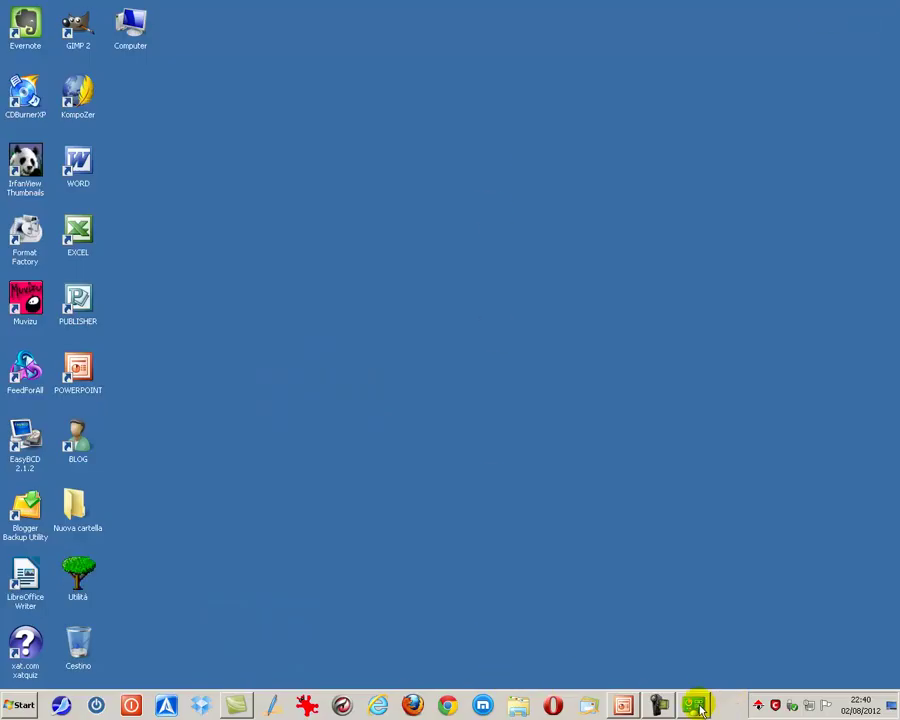
- Reopen the personalization settings, apply the Aero theme Architettura and show the desktop
left_click(693, 705)
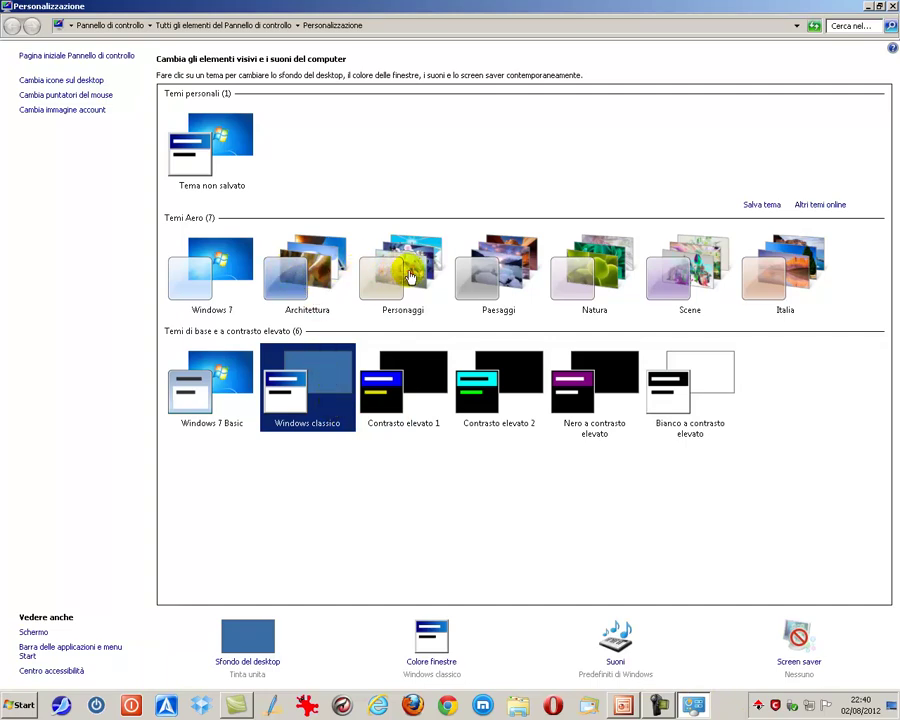
left_click(303, 272)
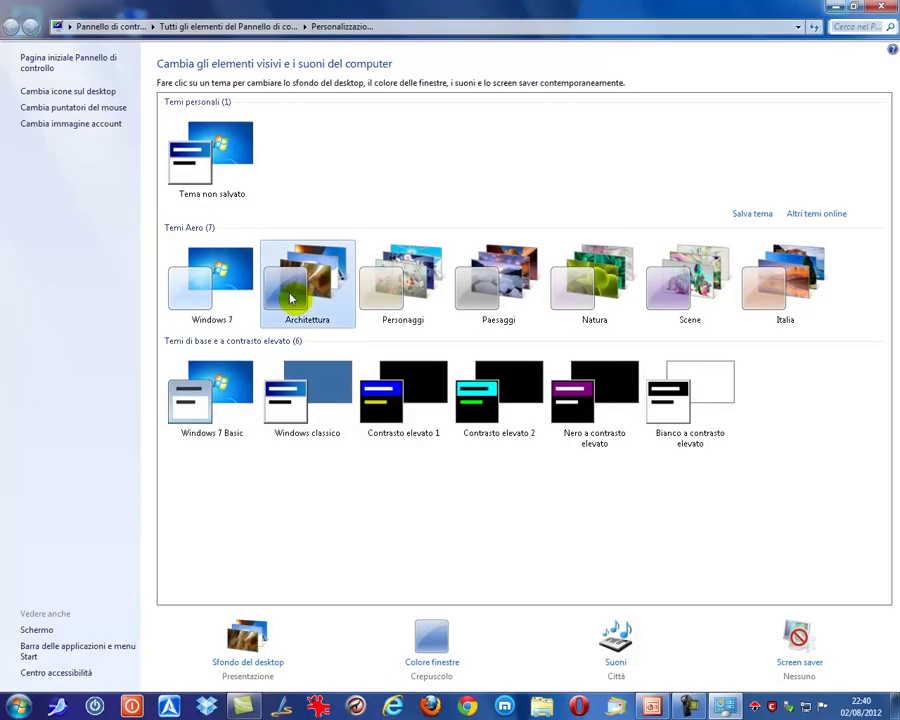
left_click(824, 8)
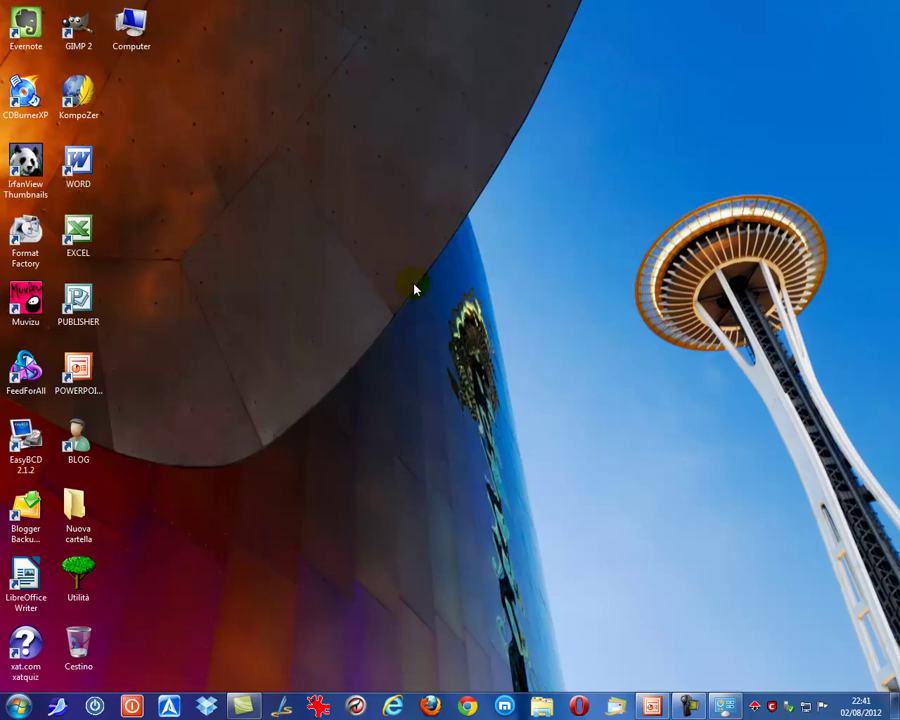
mouse_move(722, 707)
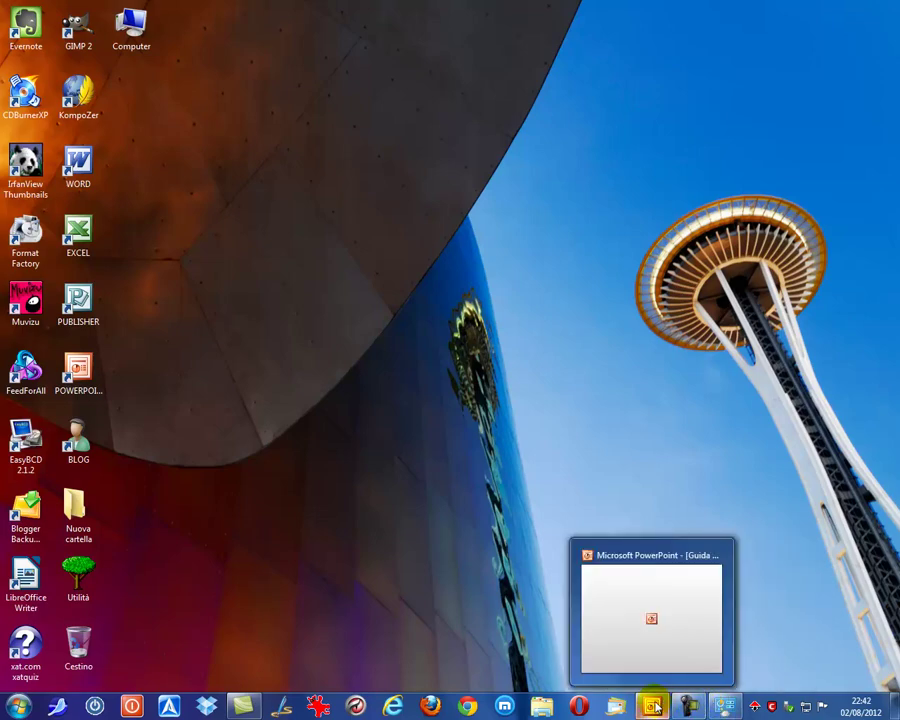
- Bring back the personalization settings, apply the Aero theme Natura and show the desktop
left_click(720, 708)
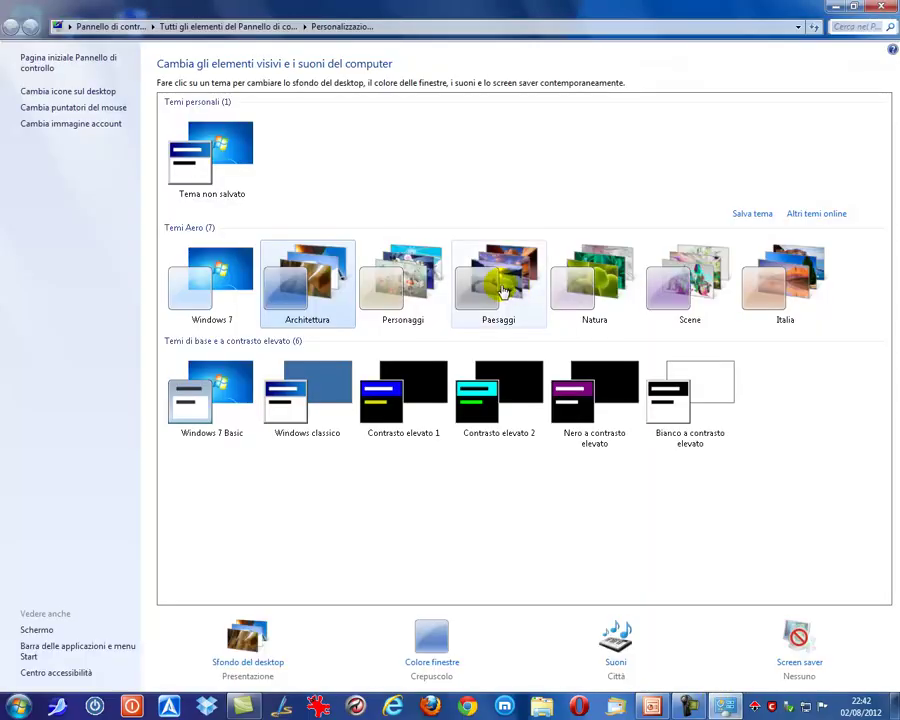
left_click(597, 289)
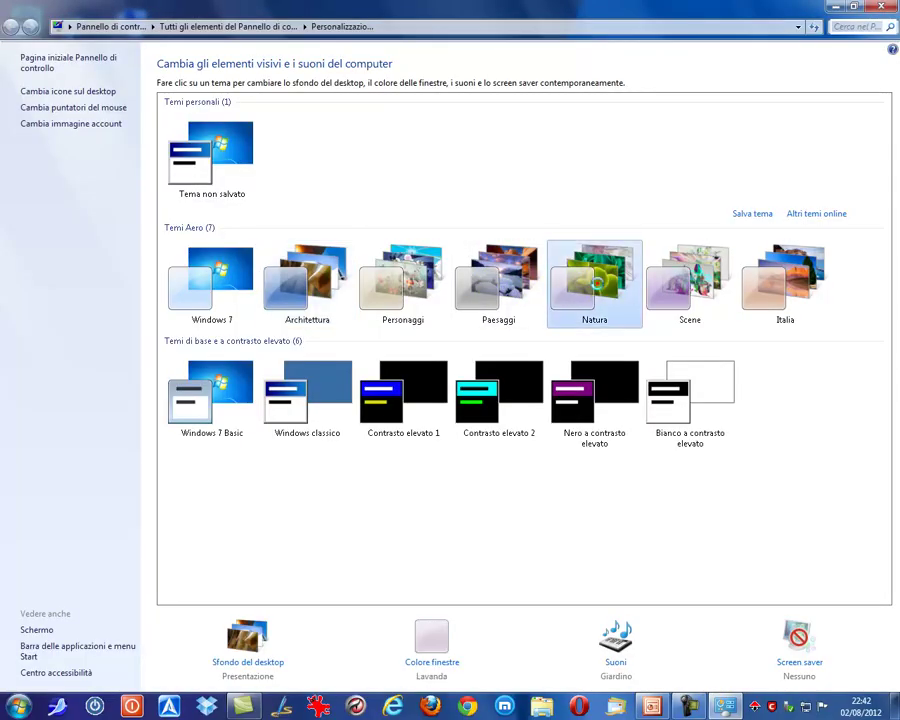
left_click(835, 7)
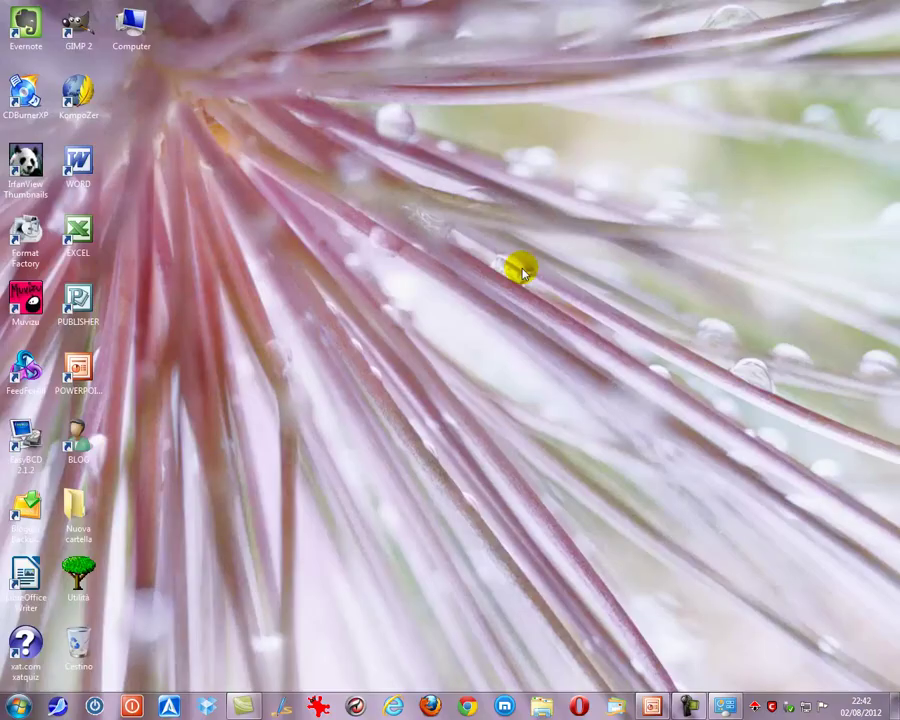
- Open the desktop background settings, pick only the Colosseum picture from the Italia group and show the desktop
left_click(725, 706)
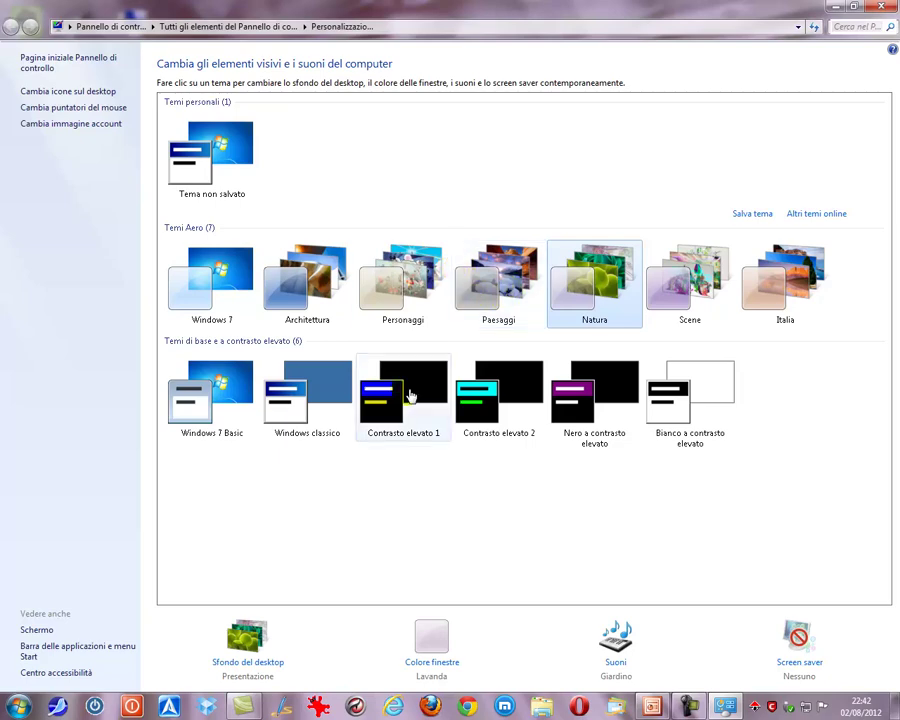
left_click(270, 665)
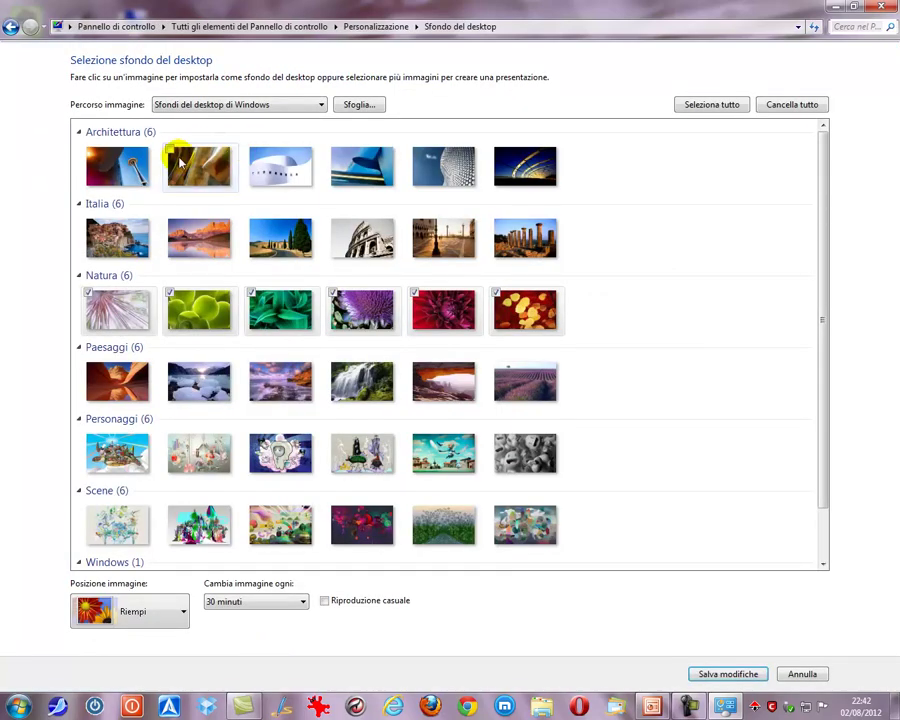
left_click(372, 232)
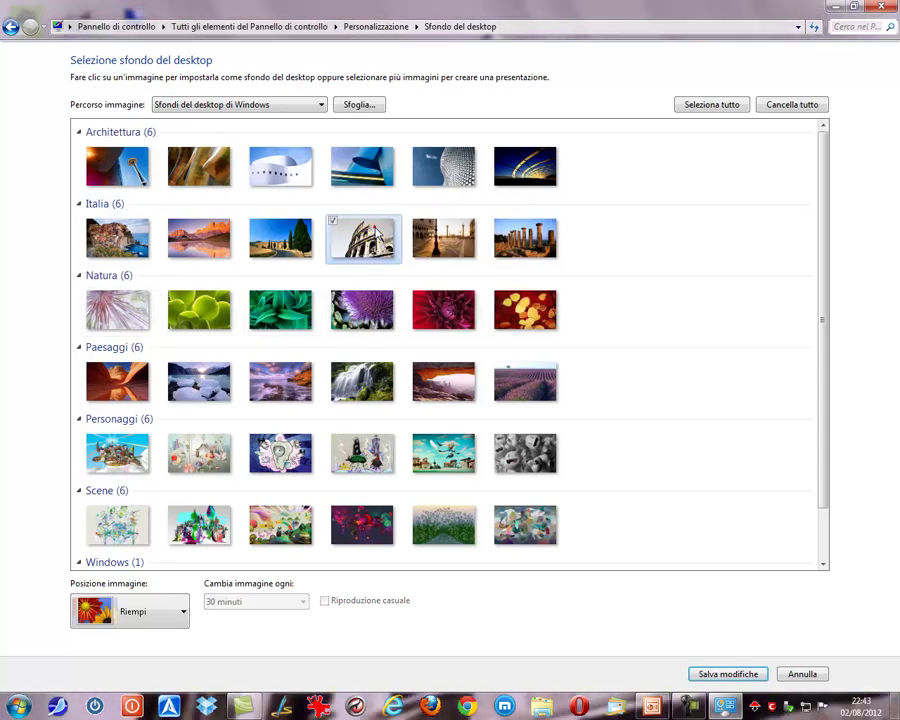
left_click(834, 10)
- Add the third Italia picture, the first and third Architettura pictures, the fifth Personaggi and the fourth Scene picture to the background slideshow
left_click(724, 706)
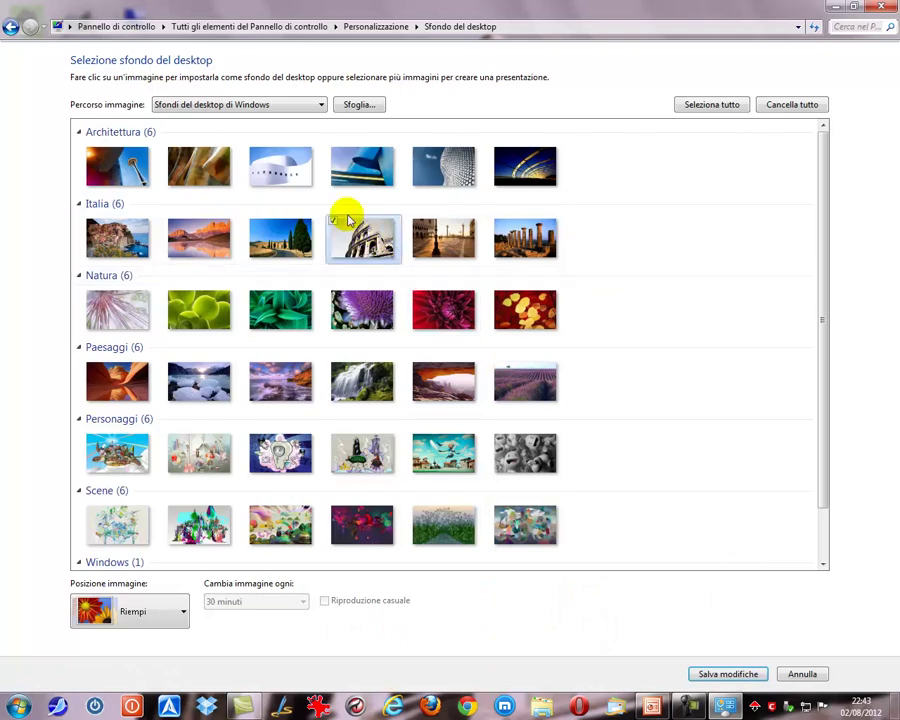
left_click(253, 221)
left_click(250, 147)
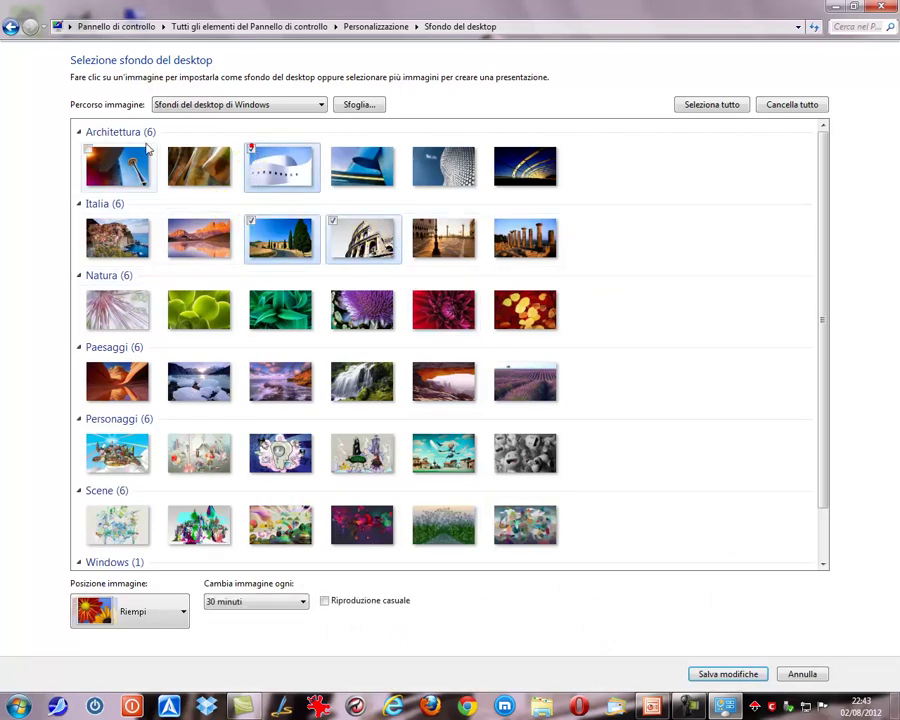
left_click(88, 150)
left_click(415, 437)
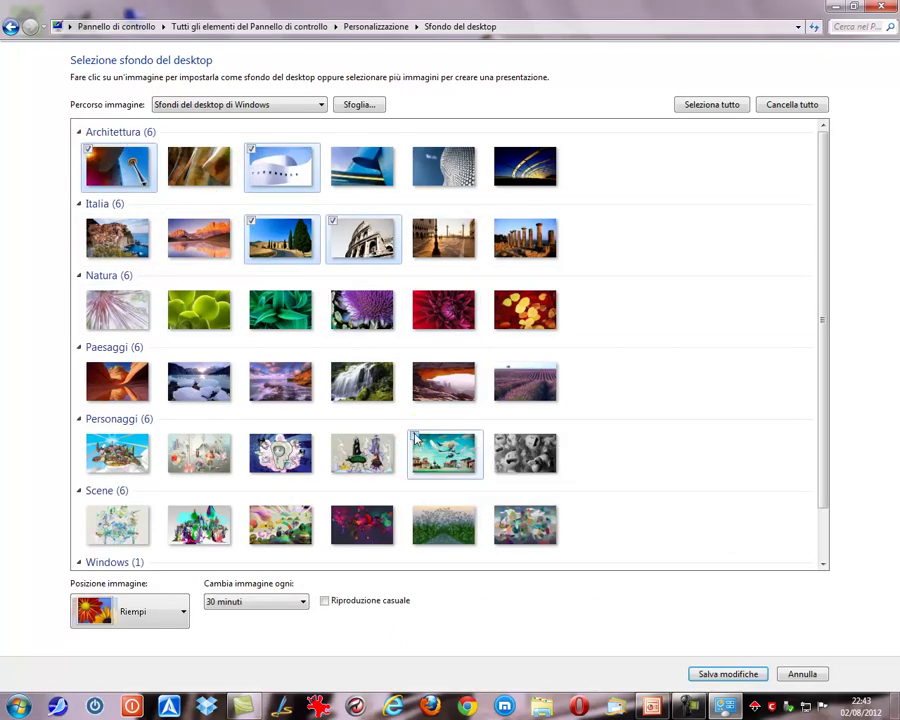
left_click(331, 509)
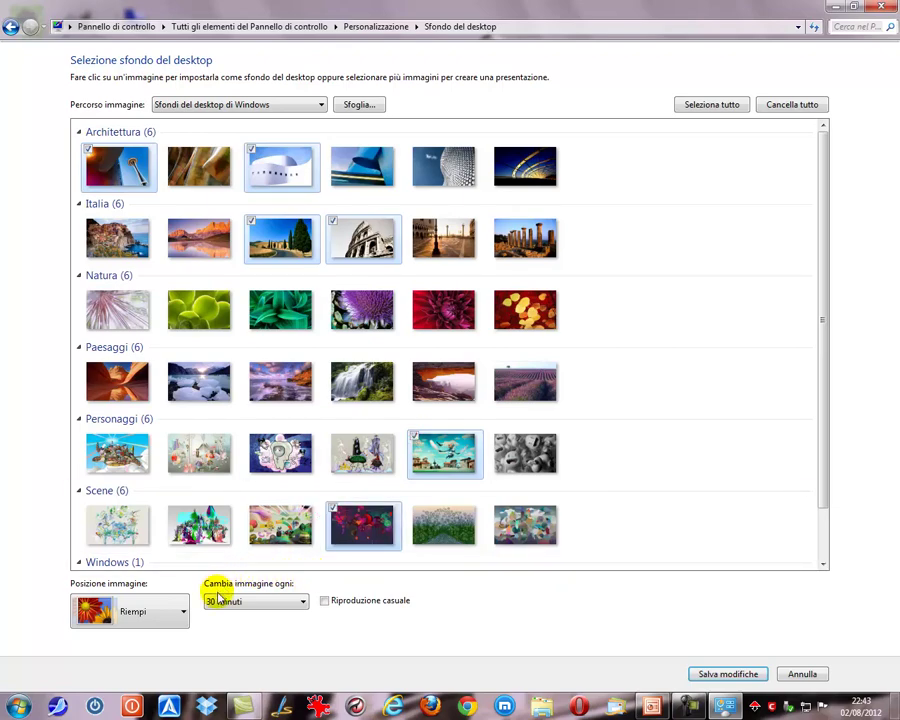
- Set the background pictures to change every 10 seconds, save the changes and show the desktop
left_click(304, 603)
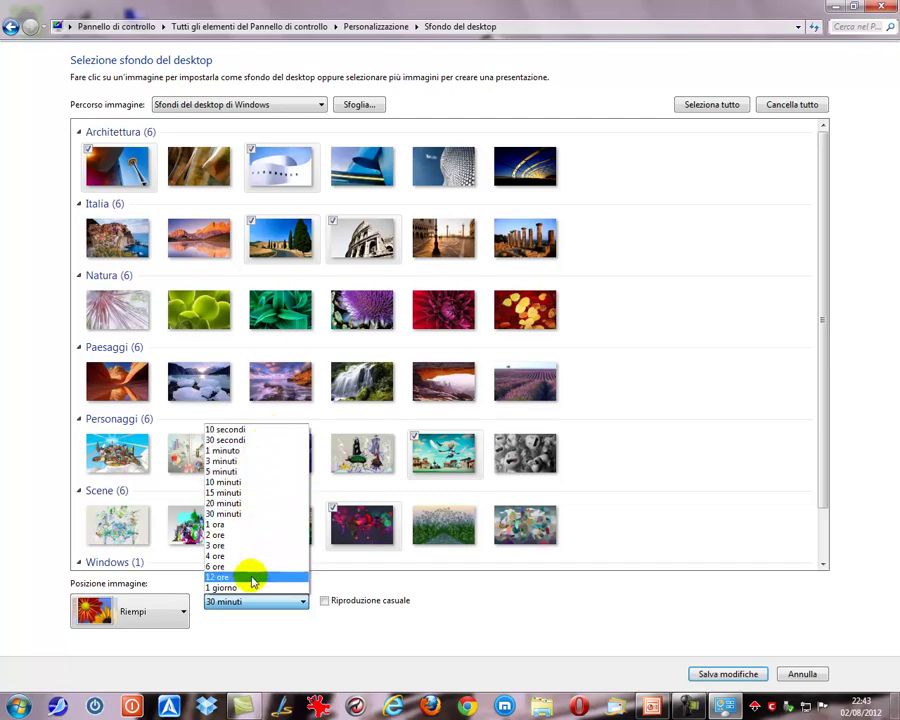
left_click(243, 429)
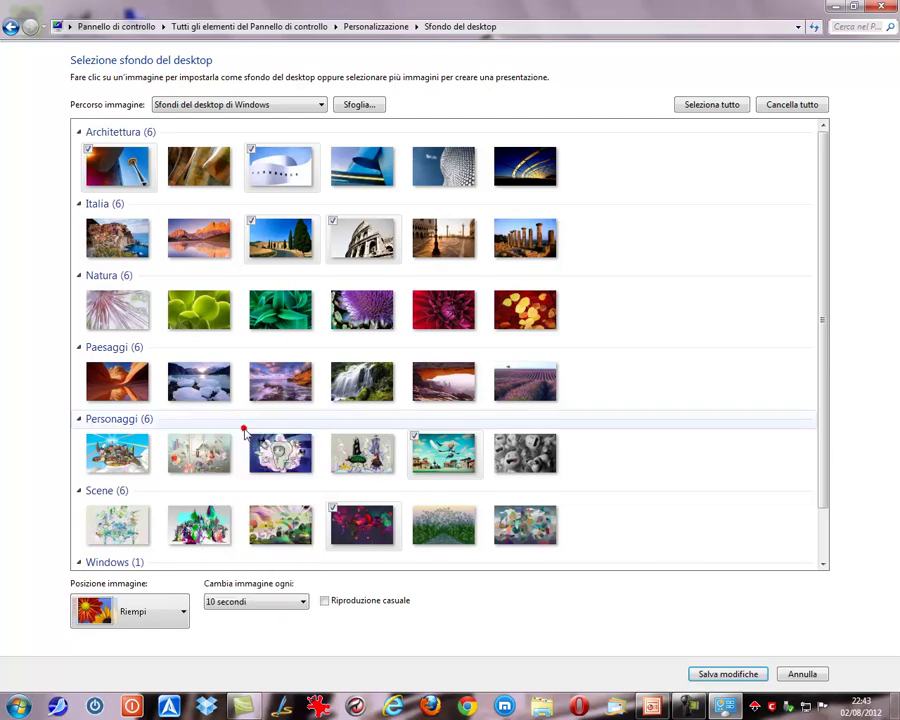
left_click(745, 676)
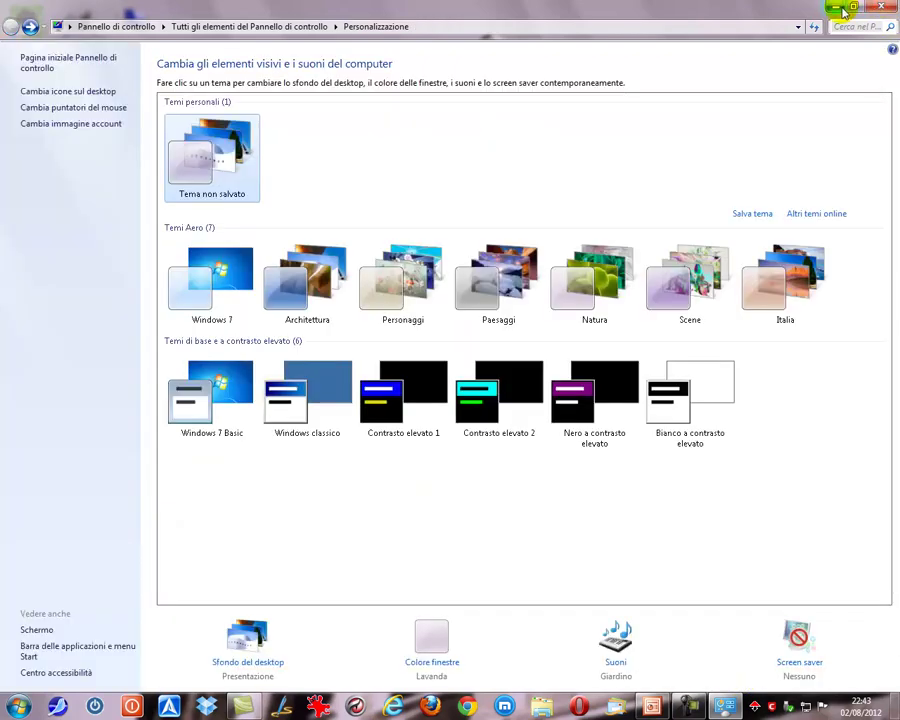
left_click(882, 7)
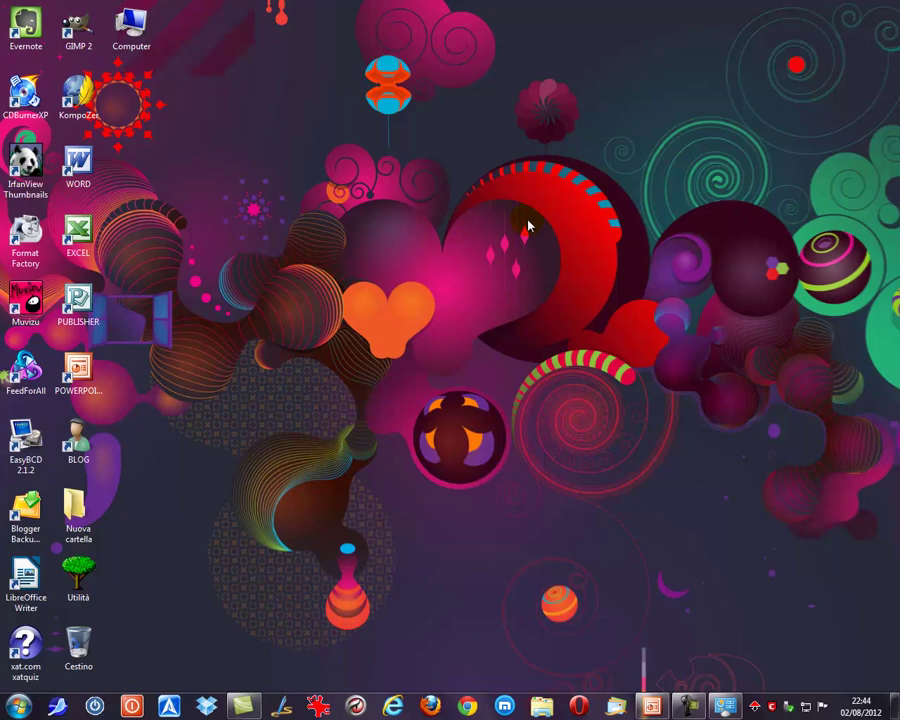
- Reopen the desktop background settings and enable Riproduzione casuale for the slideshow
left_click(725, 706)
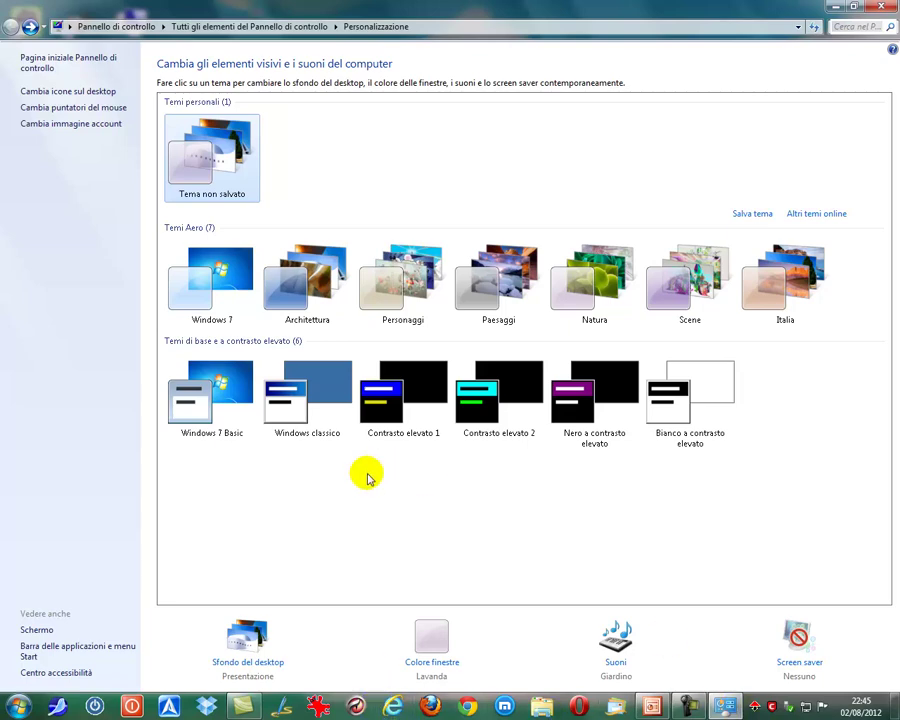
left_click(834, 7)
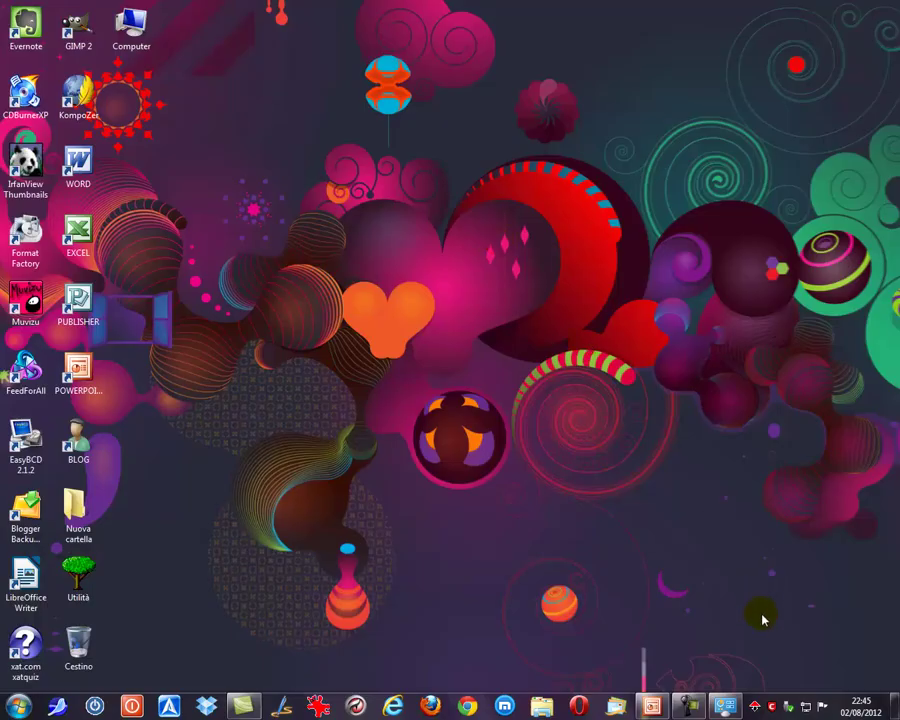
left_click(725, 706)
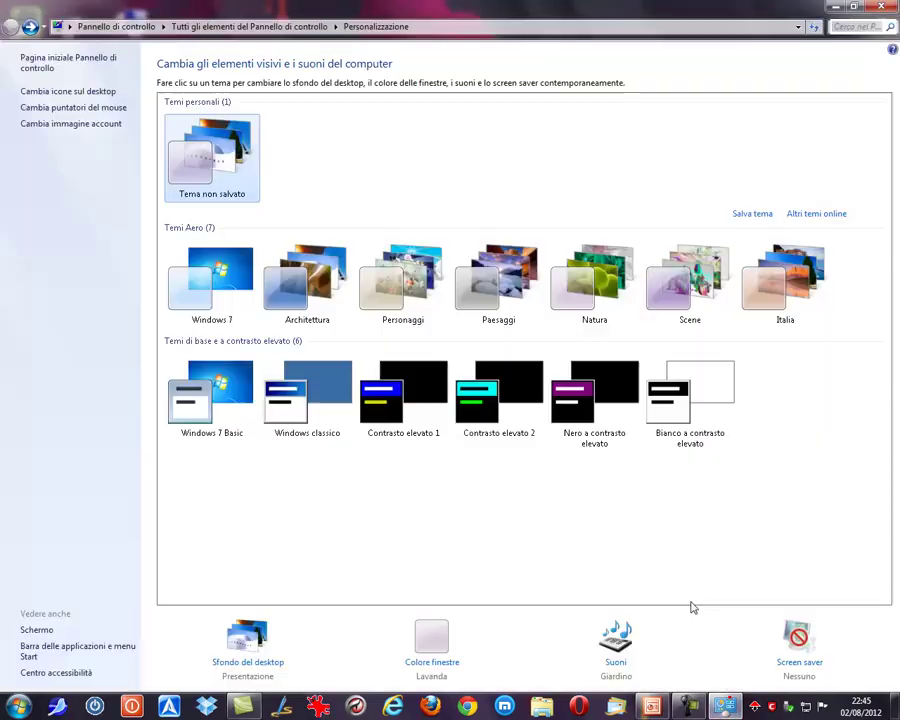
left_click(238, 664)
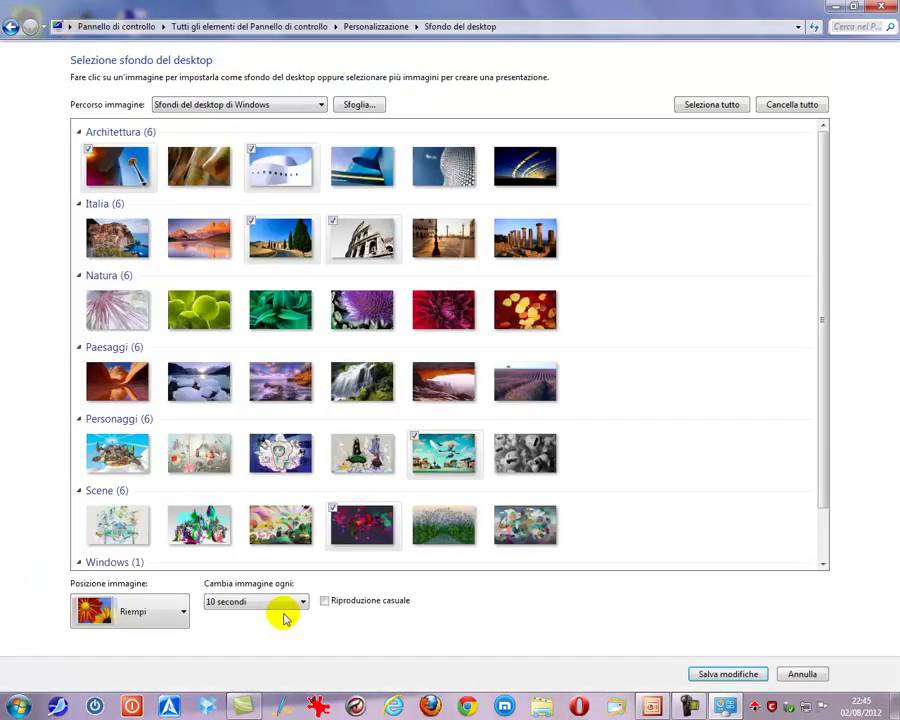
left_click(325, 600)
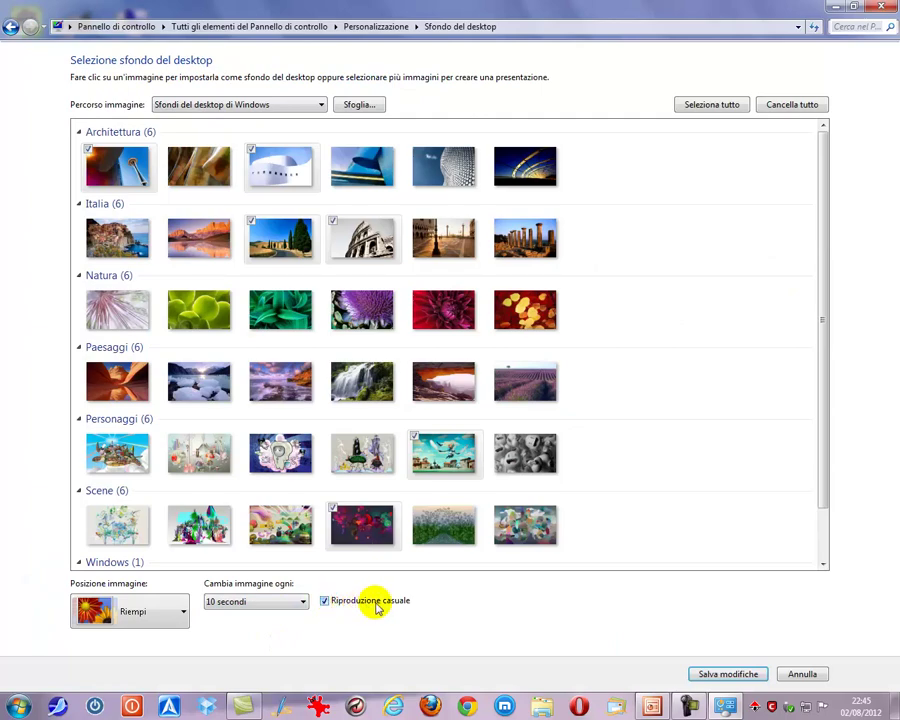
left_click(226, 600)
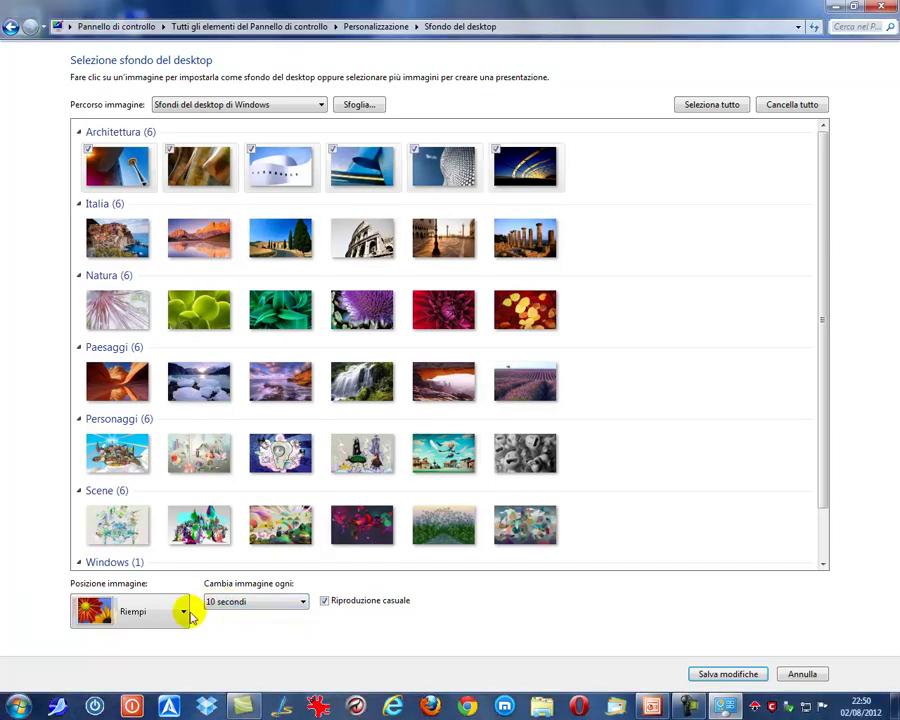
- Set the picture position to Affianca, choose the turtle picture from the PASQUINA folder as background and save the changes
left_click(183, 611)
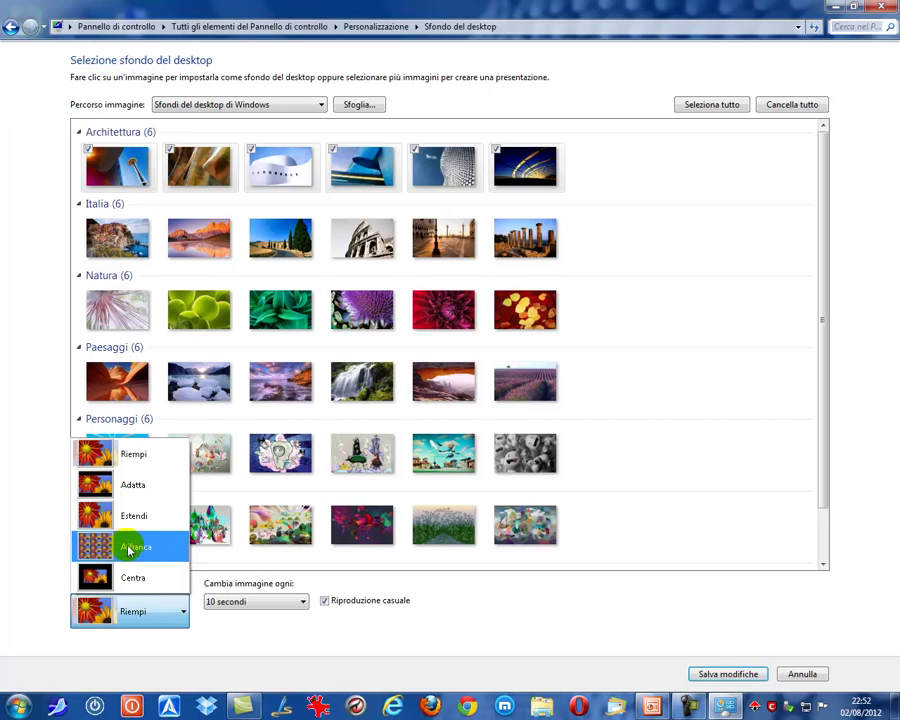
left_click(128, 550)
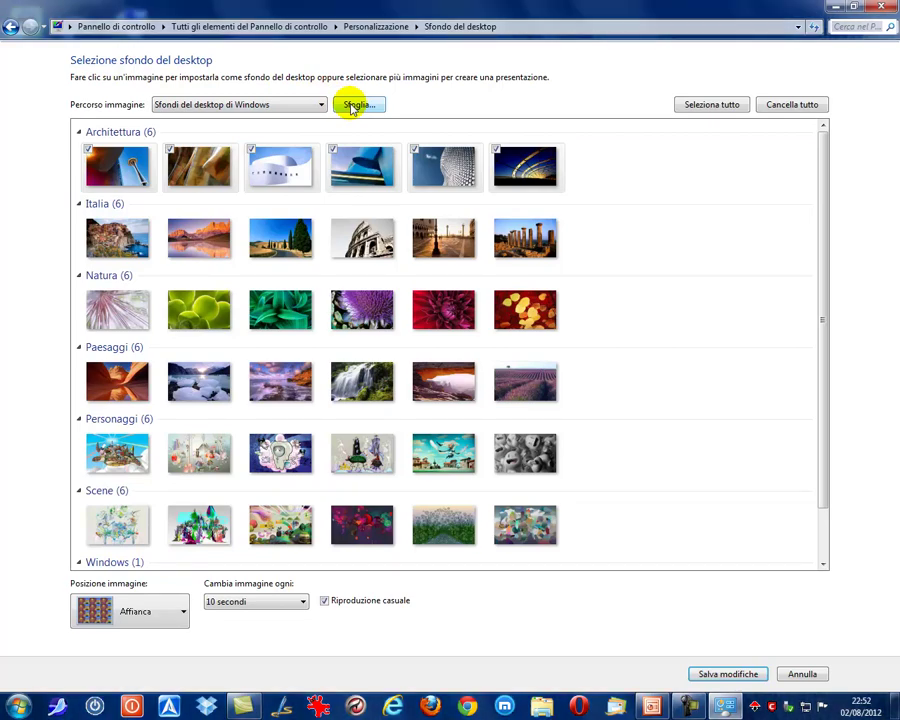
left_click(352, 106)
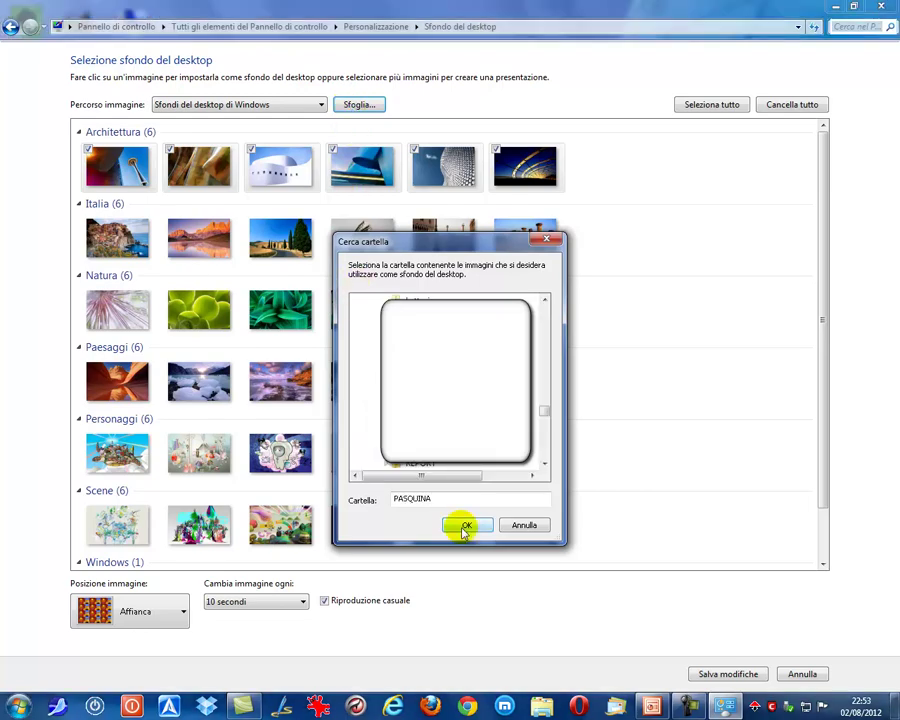
left_click(465, 527)
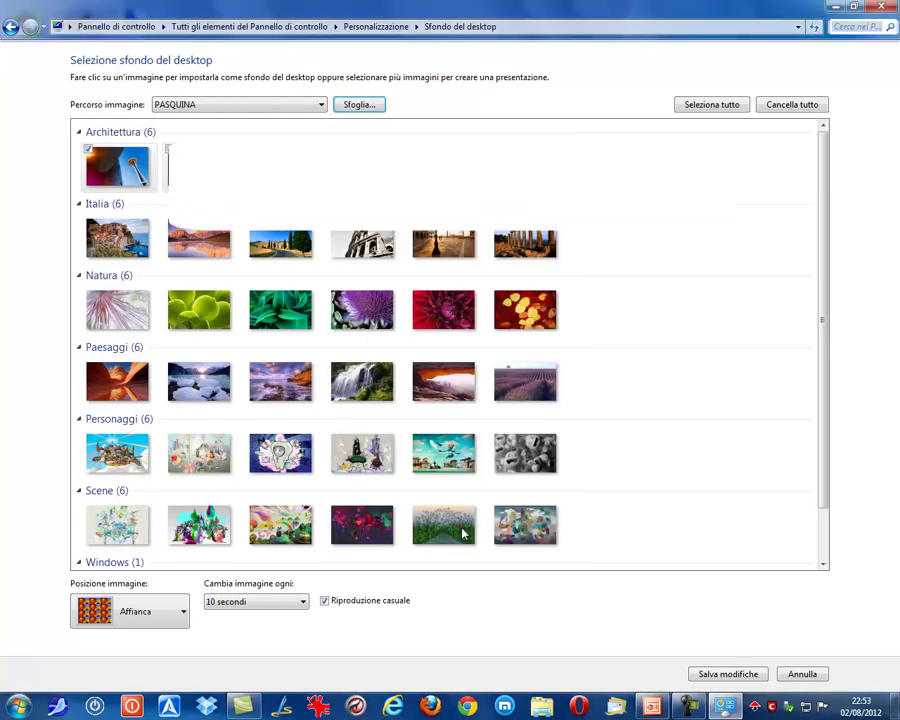
left_click(90, 155)
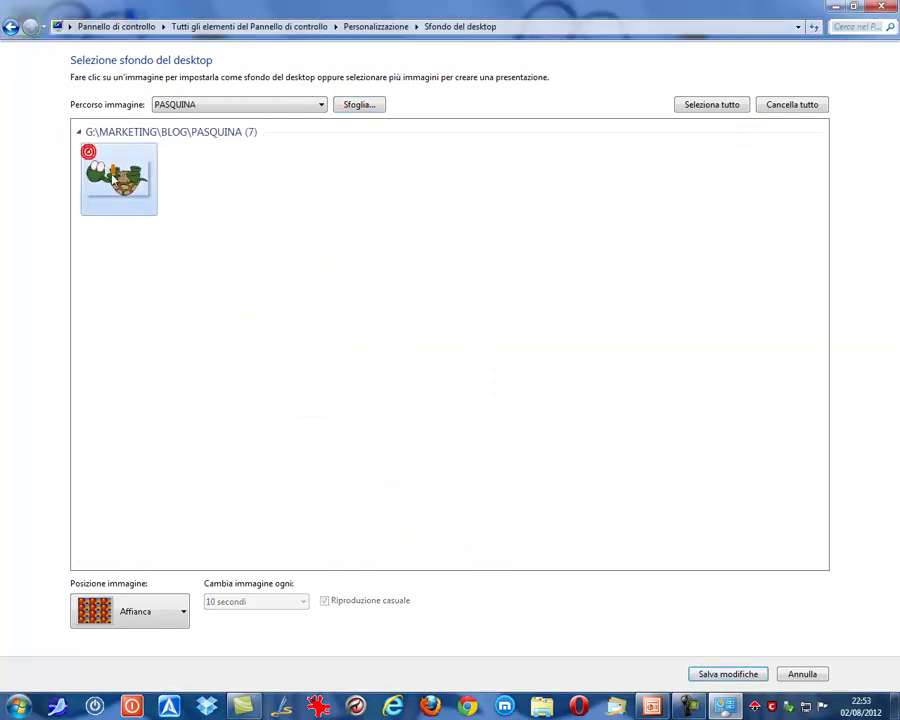
left_click(716, 674)
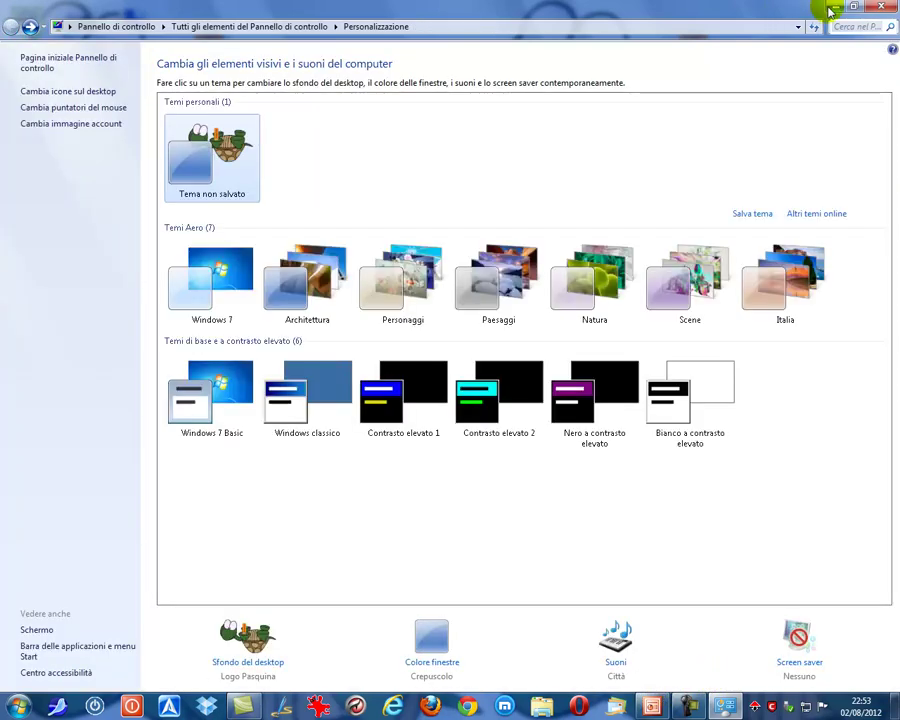
- Check the tiled wallpaper on the desktop and open the advanced appearance settings for the window colour
left_click(835, 7)
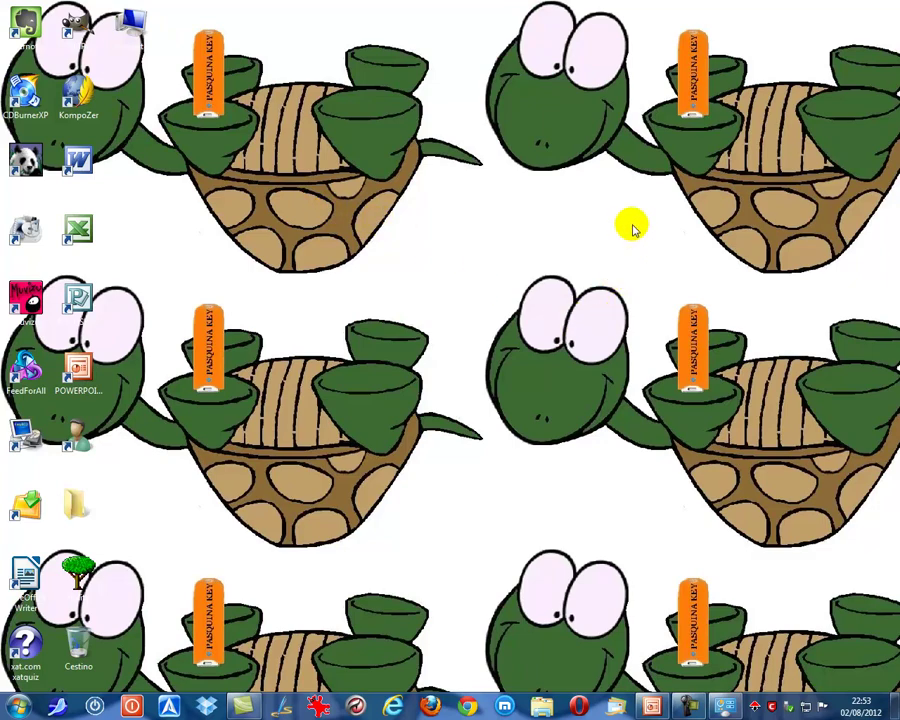
left_click(724, 707)
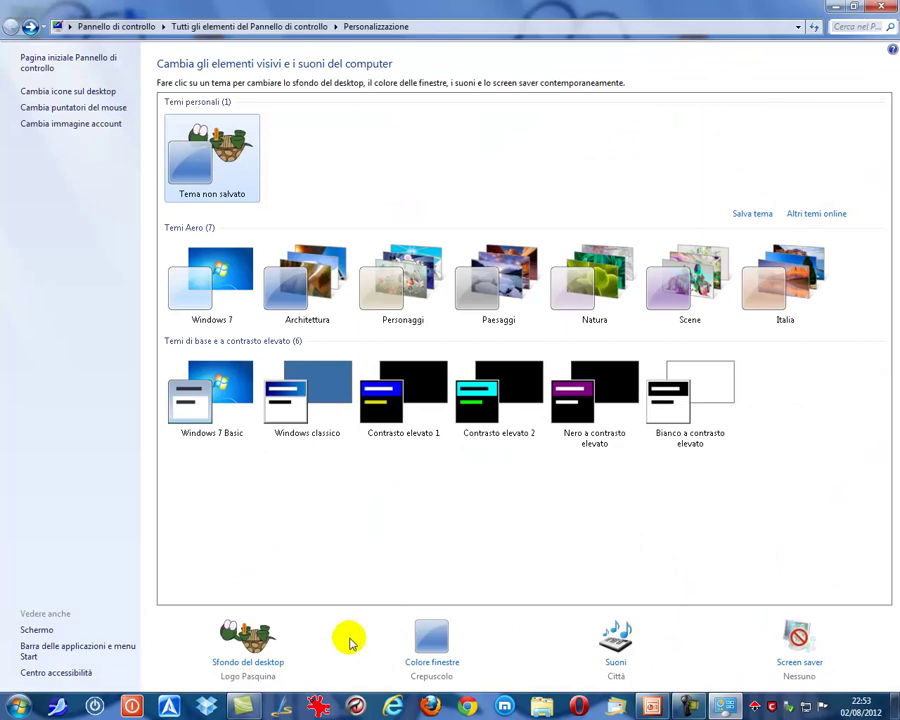
left_click(446, 665)
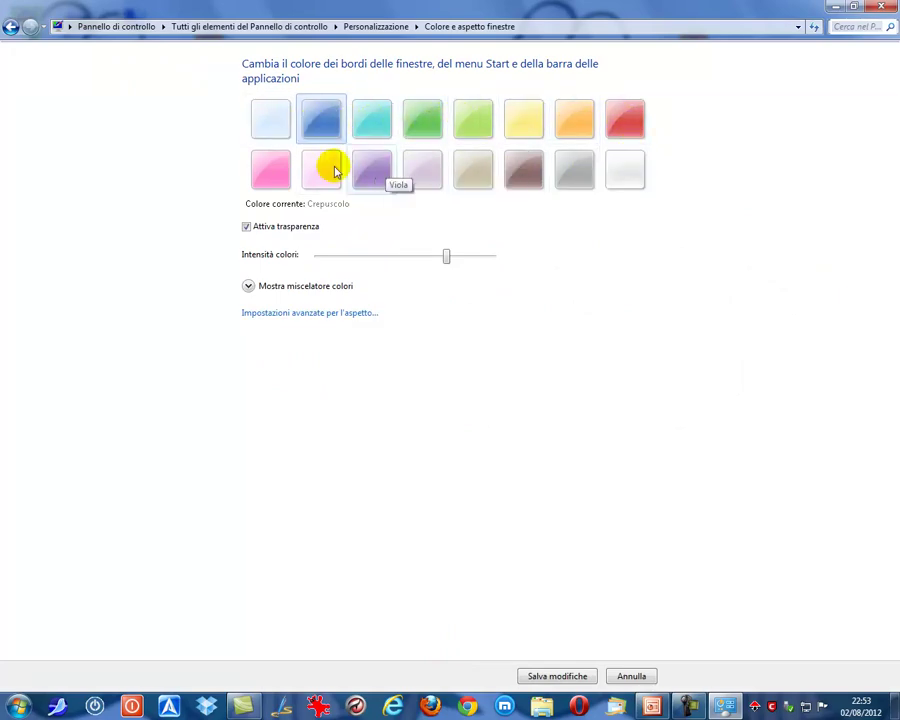
left_click(314, 313)
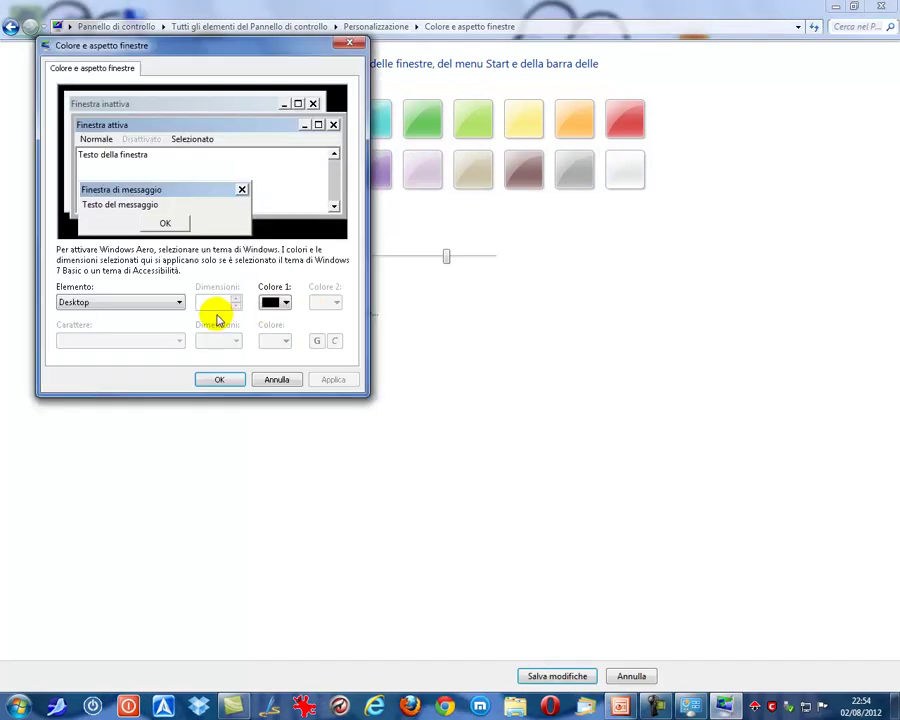
left_click_drag(201, 45, 382, 89)
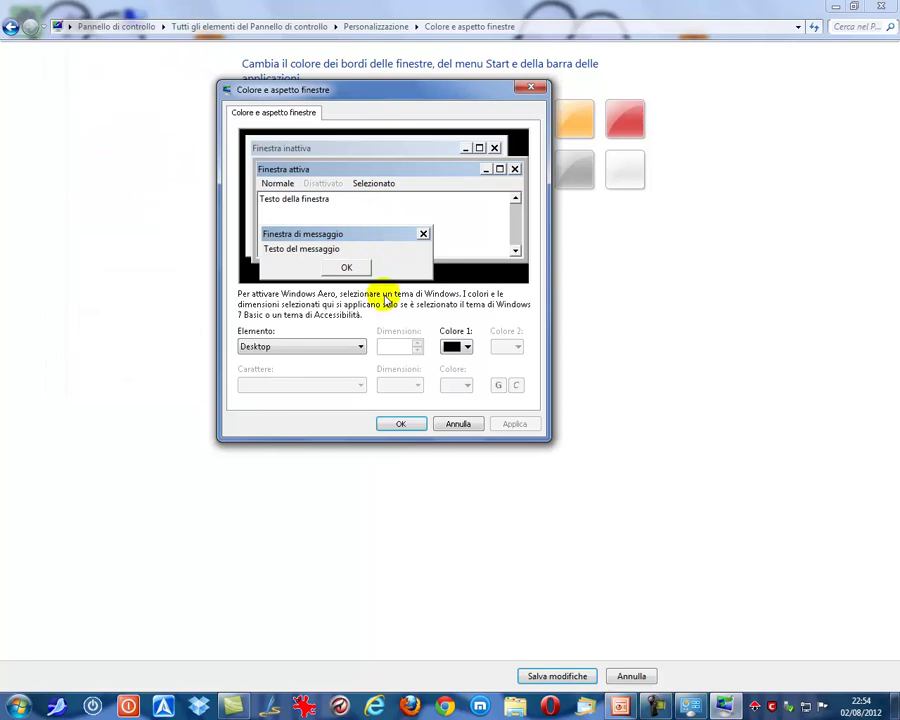
- Examine the appearance options for Barra del titolo attiva, Spaziatura orizzontale icone, Elementi selezionati and Collegamento ipertestuale
left_click(360, 346)
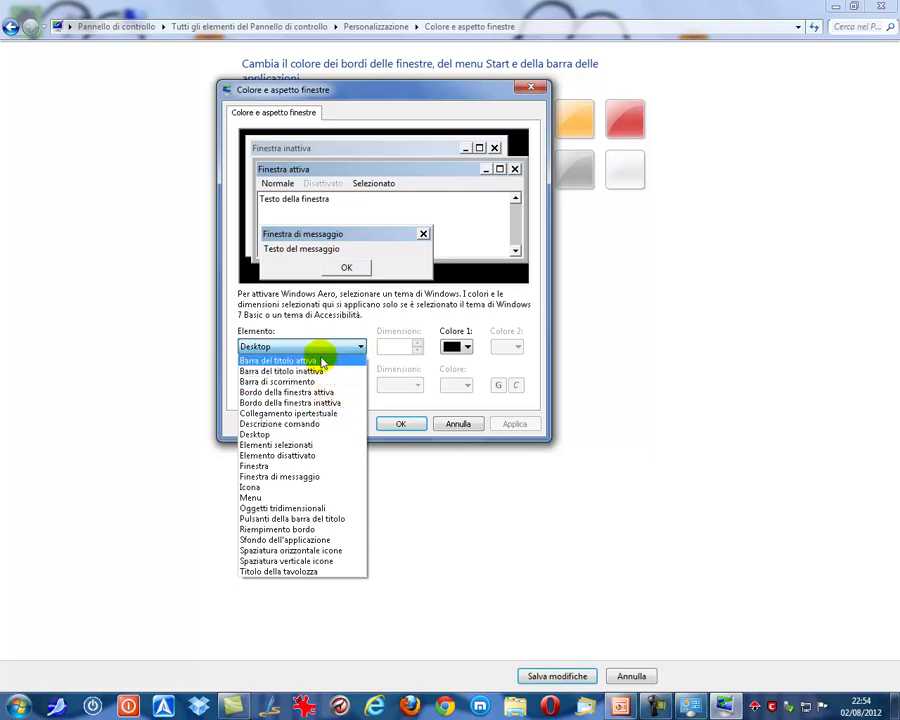
left_click(322, 361)
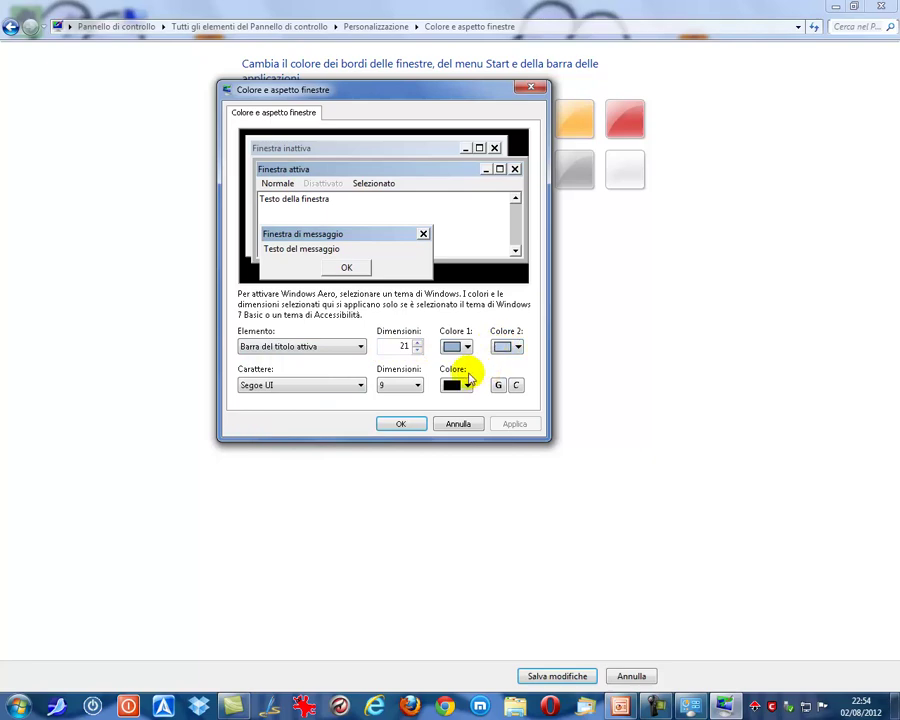
left_click(362, 347)
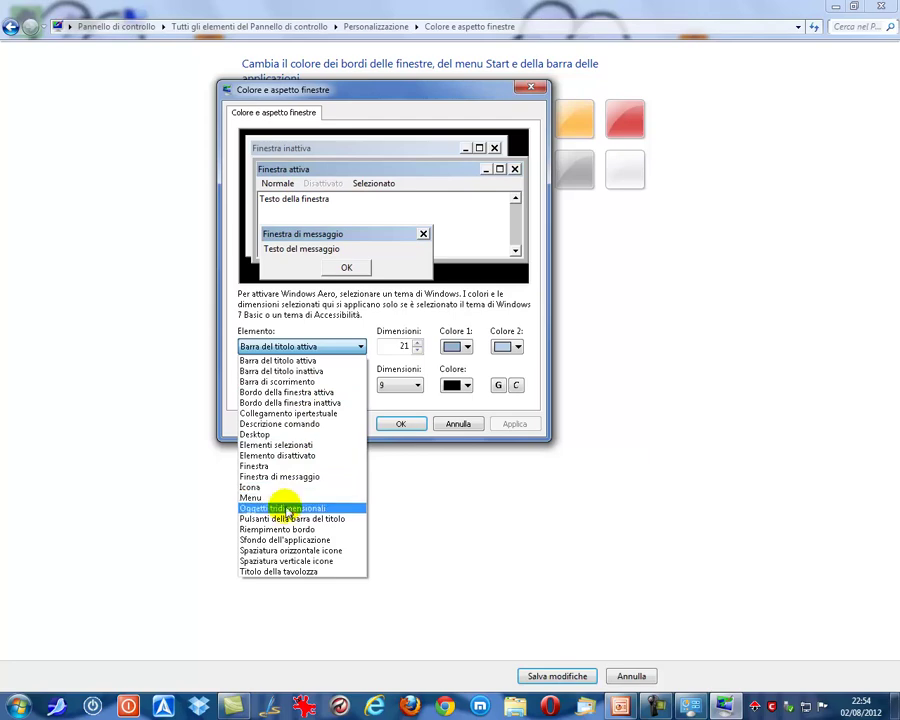
left_click(320, 550)
left_click(359, 347)
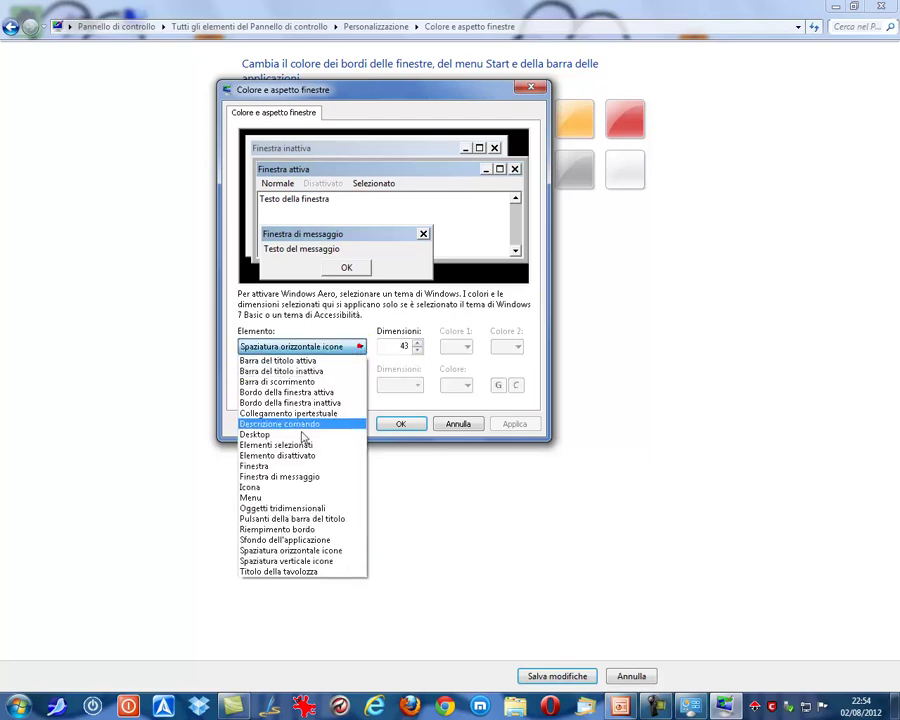
left_click(354, 442)
left_click(359, 347)
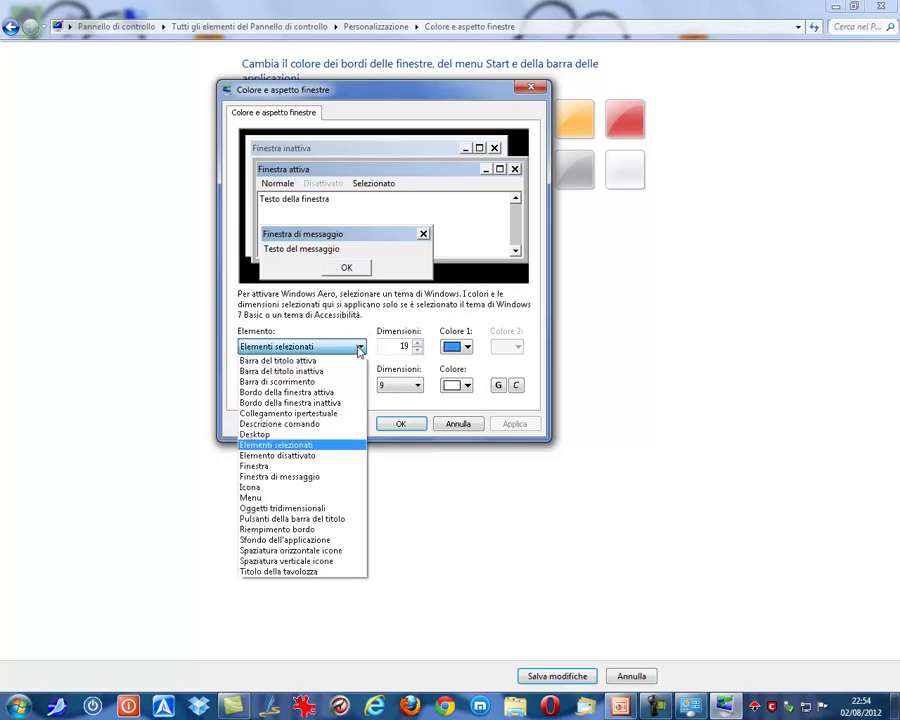
left_click(322, 413)
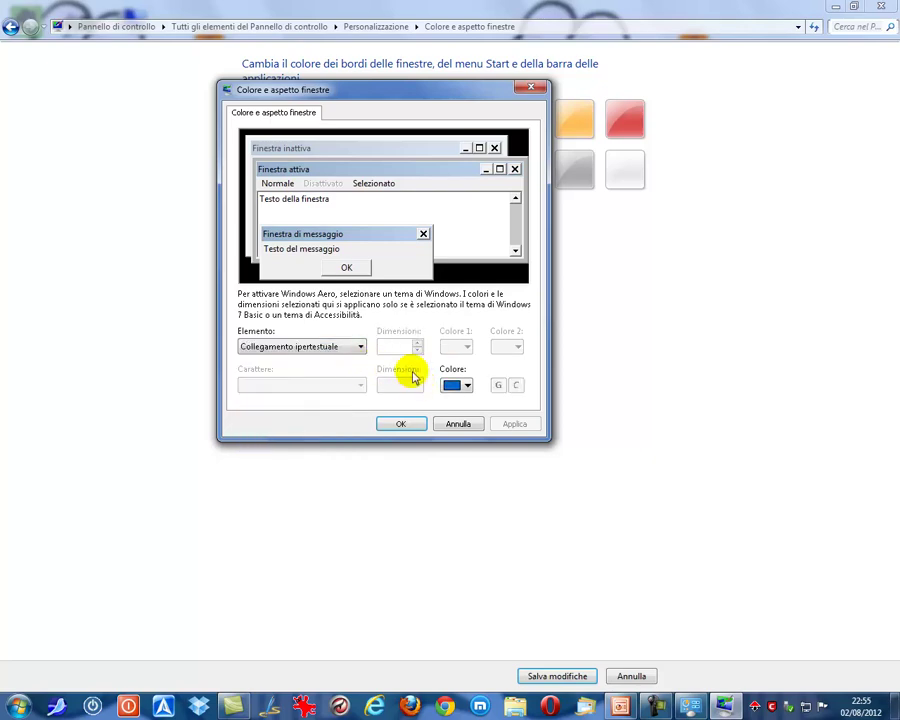
- Examine the Colore 1 palette of the Menu element and leave the window colour settings without saving
left_click(360, 347)
left_click(320, 485)
left_click(466, 346)
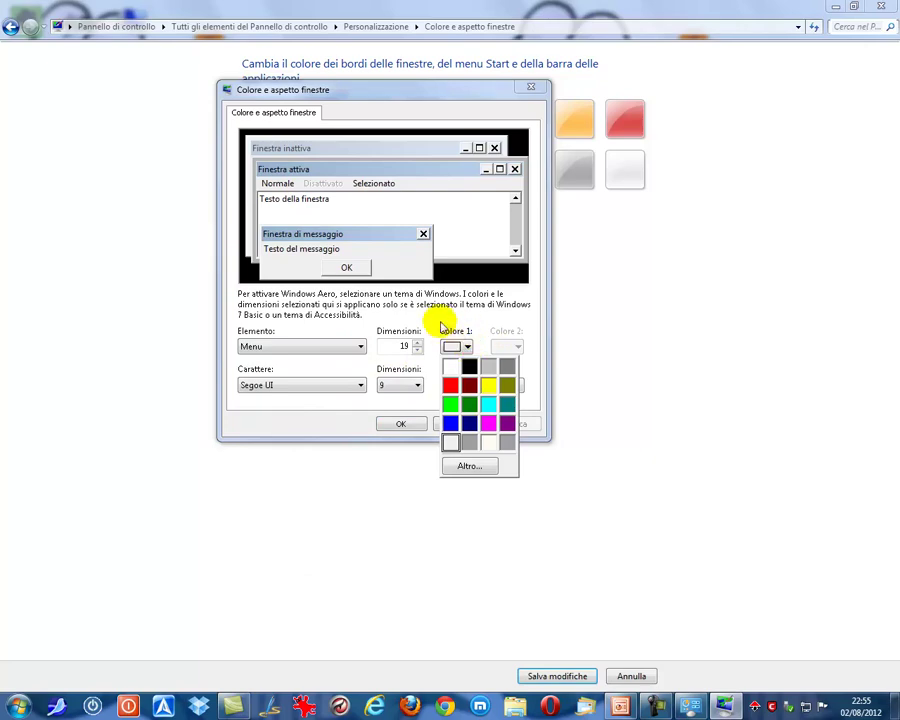
left_click(441, 323)
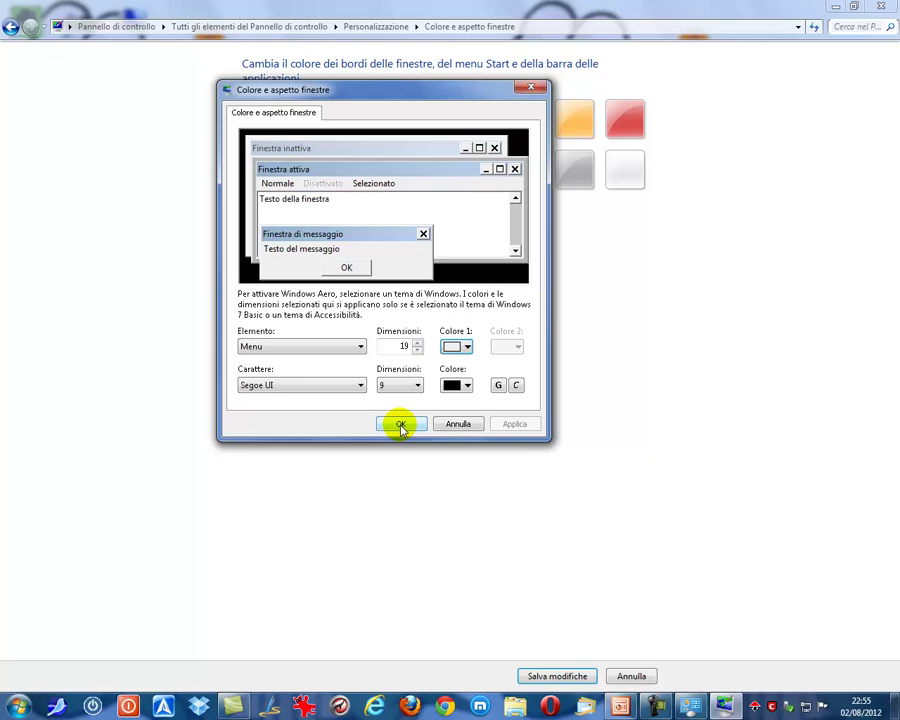
left_click(457, 425)
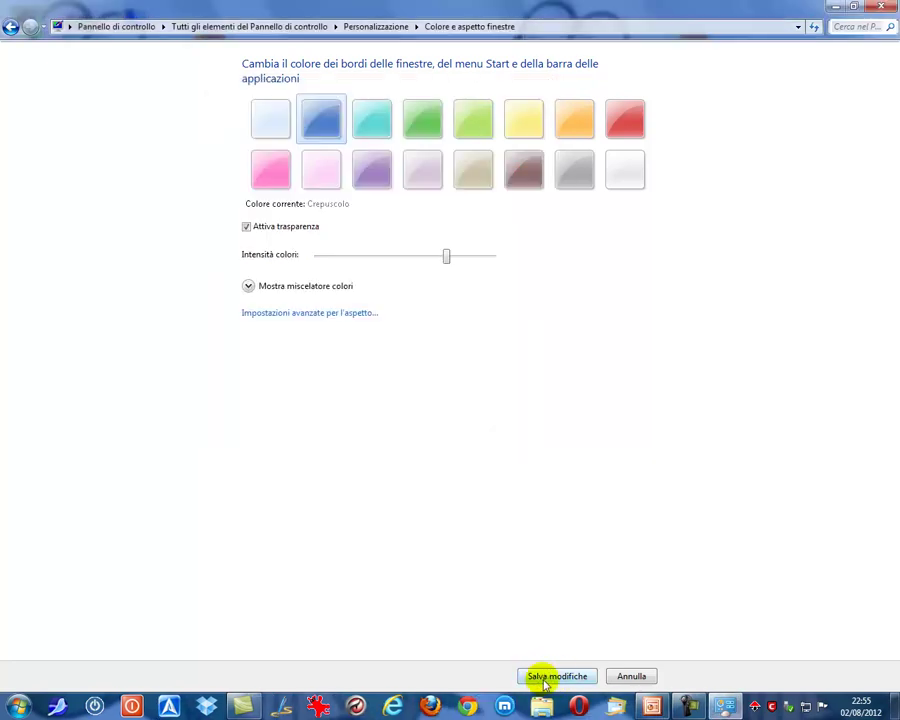
left_click(631, 677)
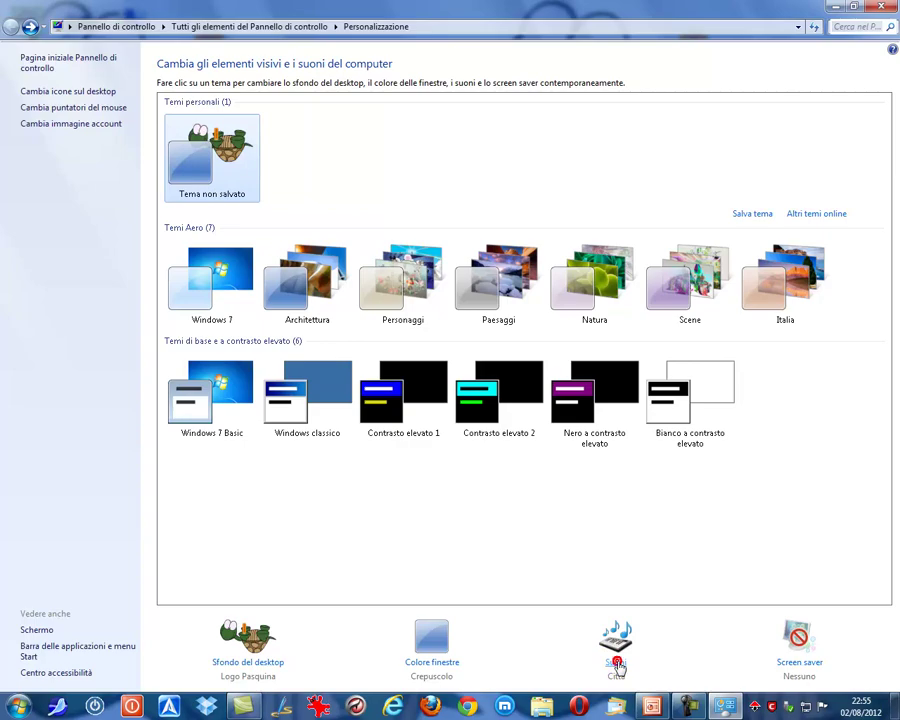
- Open the theme's sound settings over the desktop and examine the playback and recording devices
left_click(617, 667)
left_click(840, 8)
left_click_drag(223, 94, 449, 171)
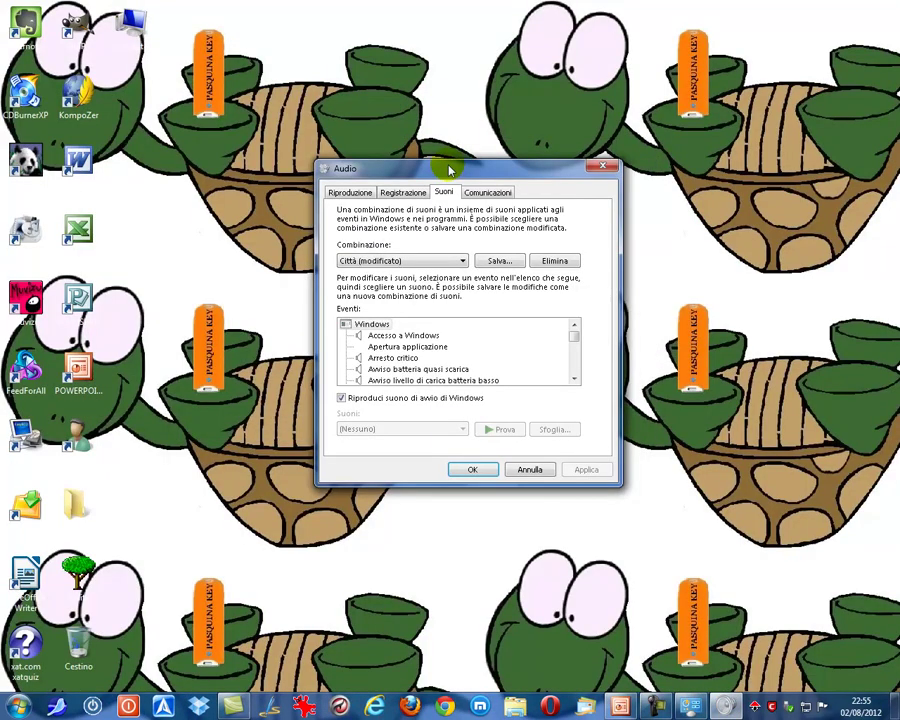
left_click(348, 194)
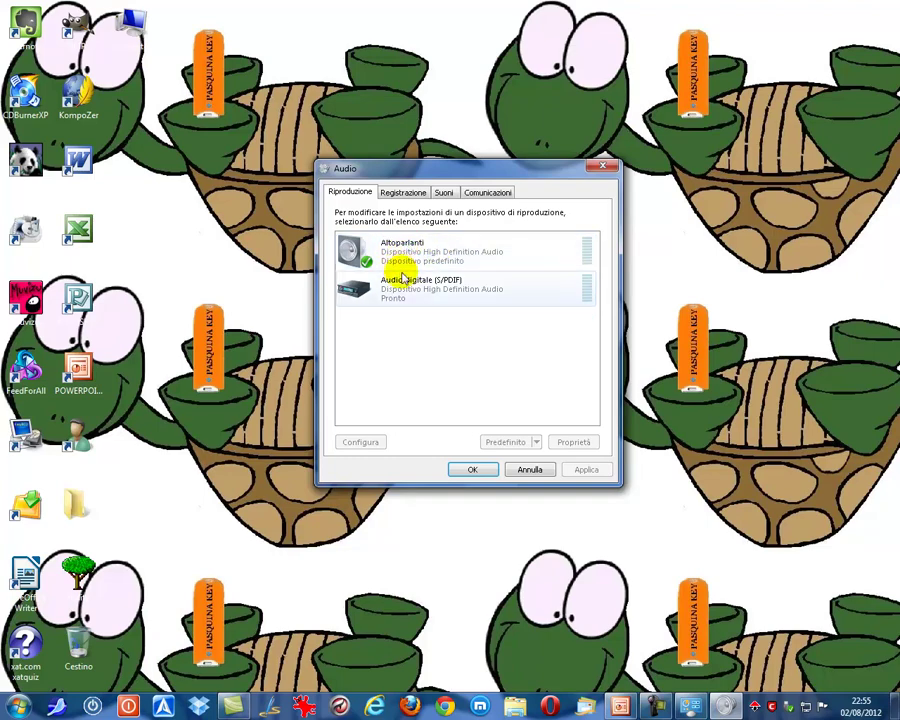
left_click(403, 195)
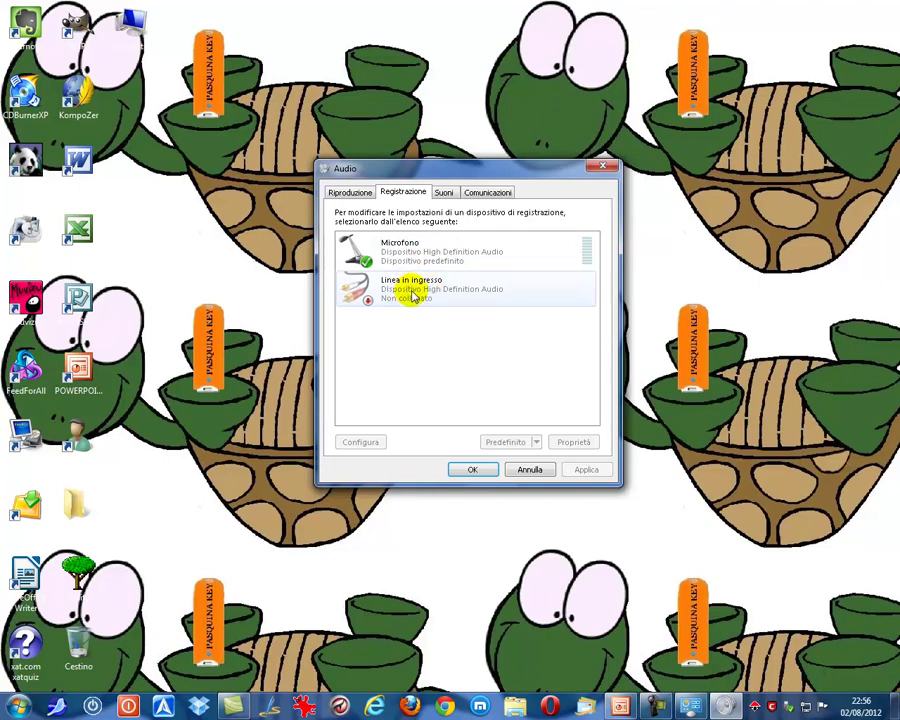
- Play the sounds assigned to the Accesso a Windows and Notifica ricezione posta events
left_click(443, 194)
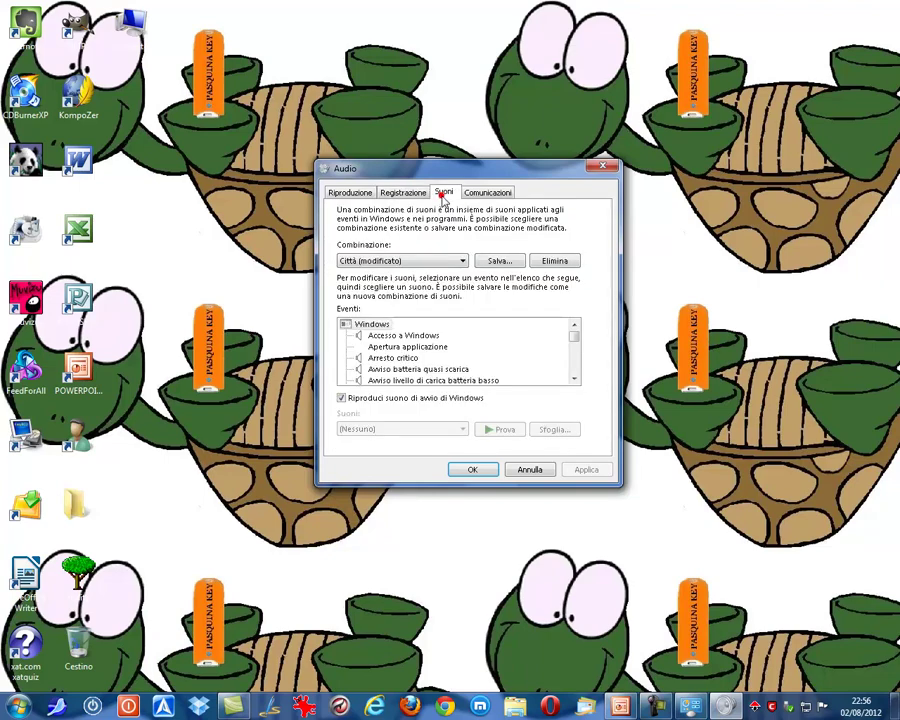
left_click(403, 336)
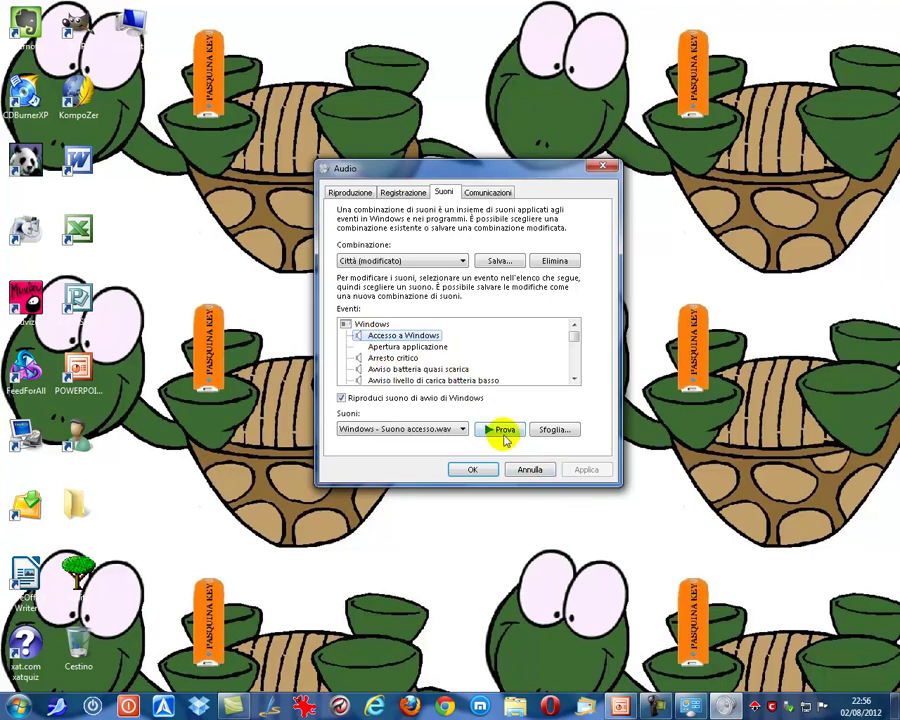
left_click(395, 336)
left_click(497, 430)
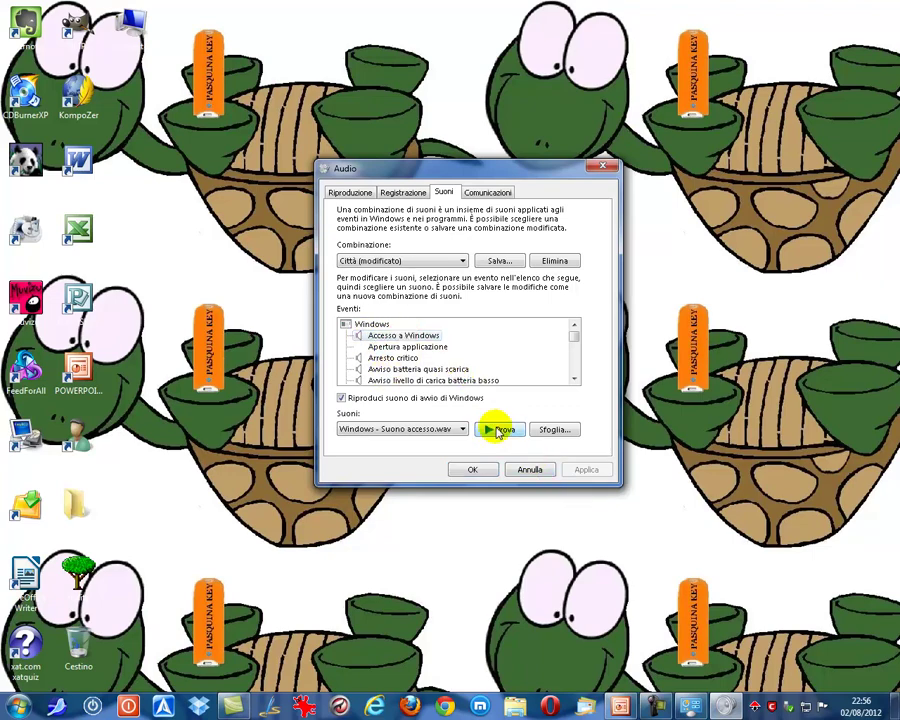
left_click_drag(575, 337, 579, 352)
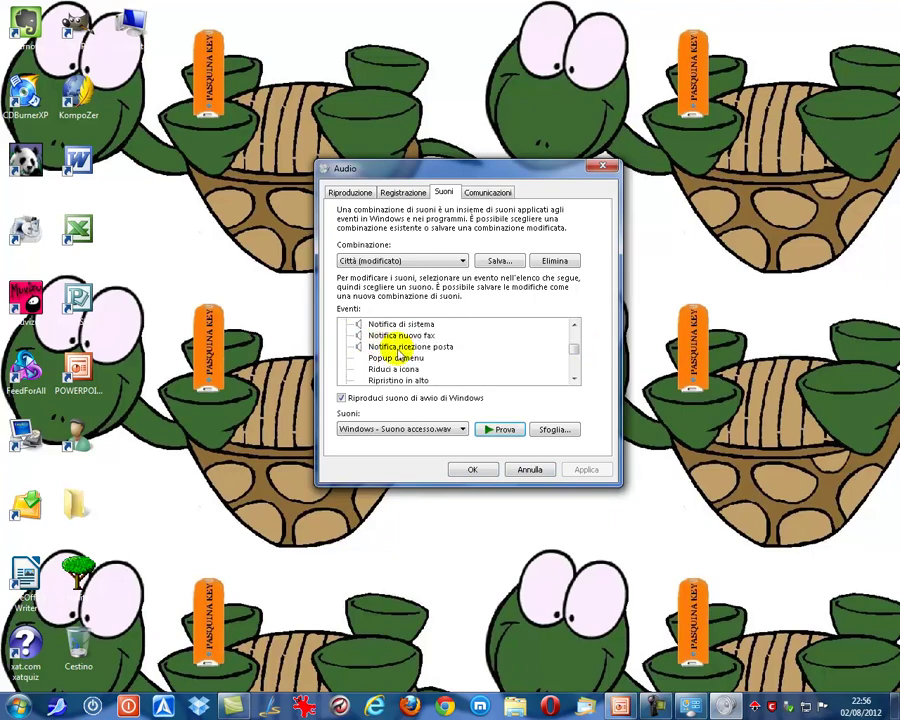
left_click(410, 346)
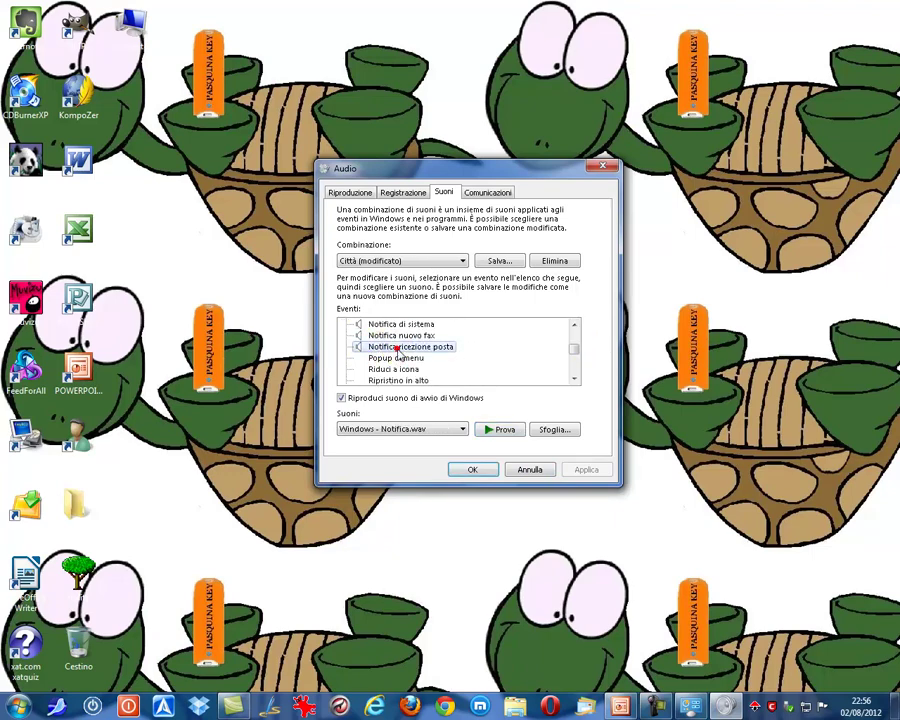
left_click(502, 430)
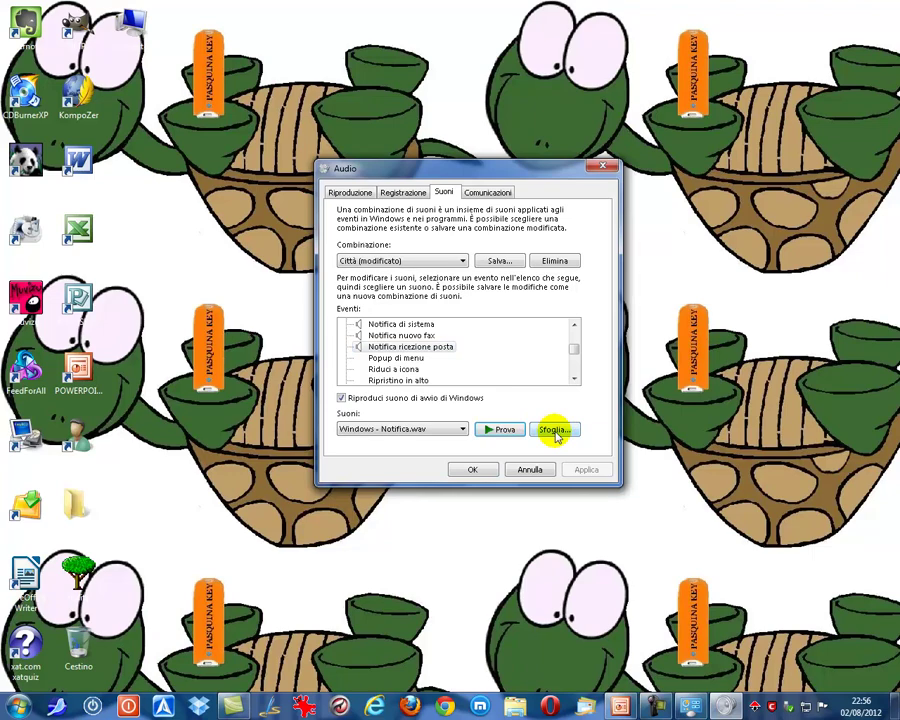
- Review the sounds available for Accesso a Windows and the Comunicazioni options, and close the audio settings without saving
left_click_drag(575, 348, 575, 336)
left_click(404, 336)
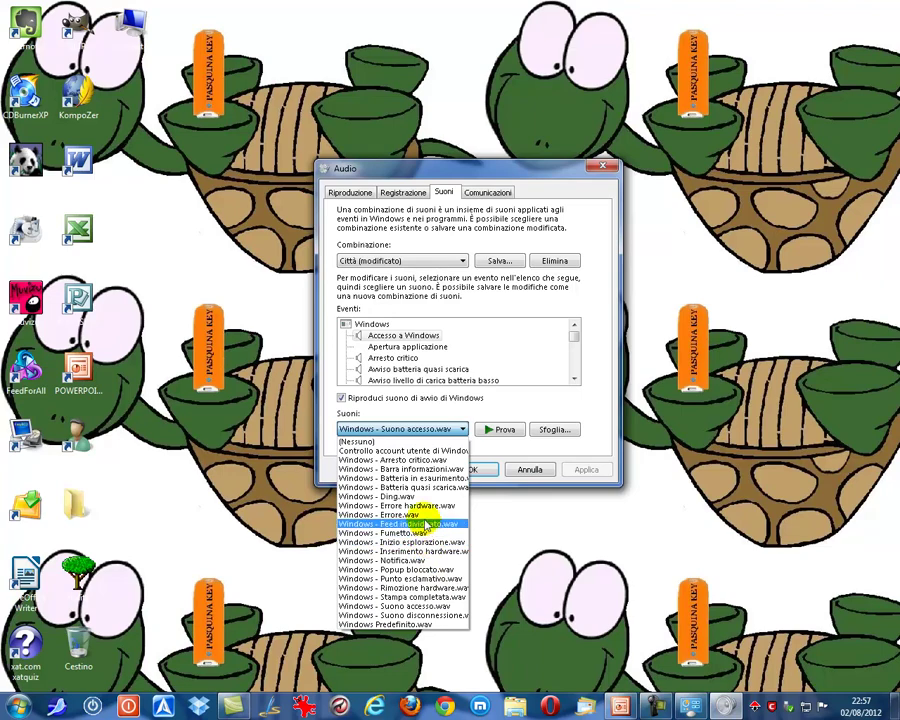
left_click(500, 400)
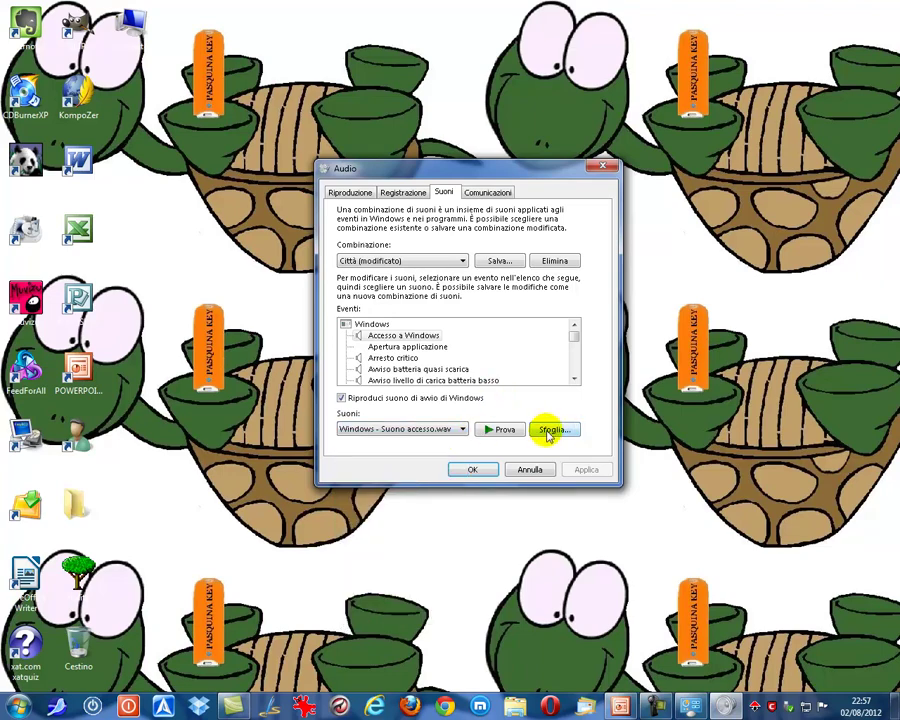
left_click(494, 195)
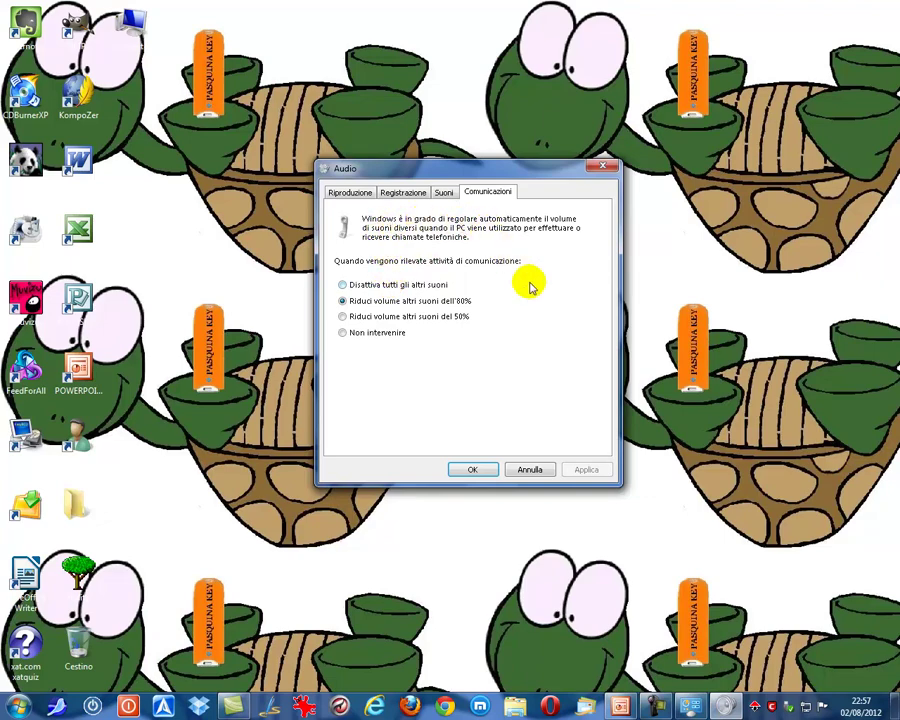
left_click(516, 469)
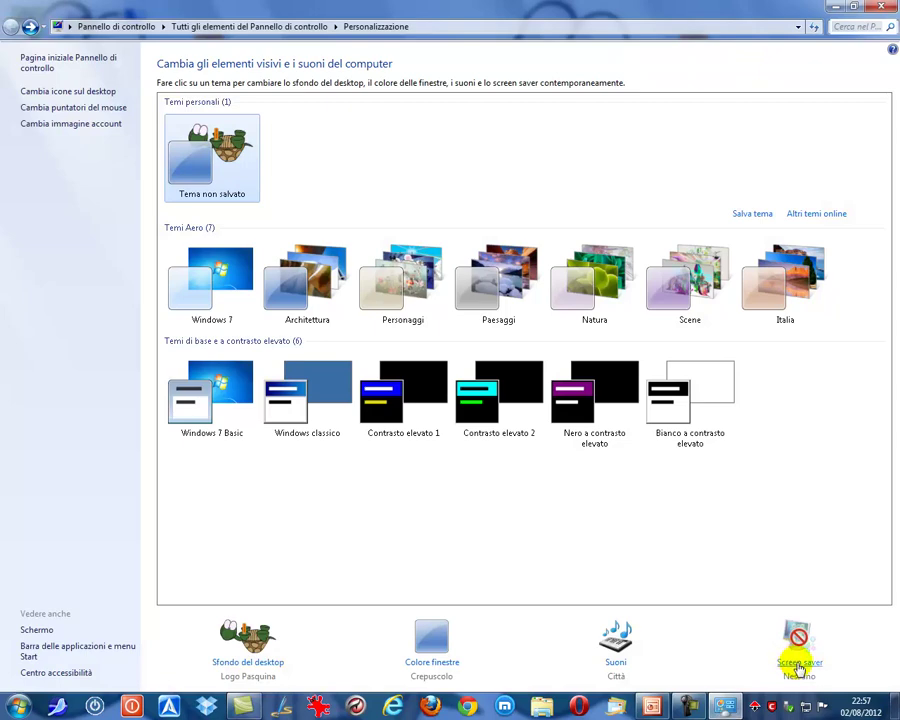
- Open the screen saver settings over the desktop and preview the Bolle screen saver
left_click(798, 664)
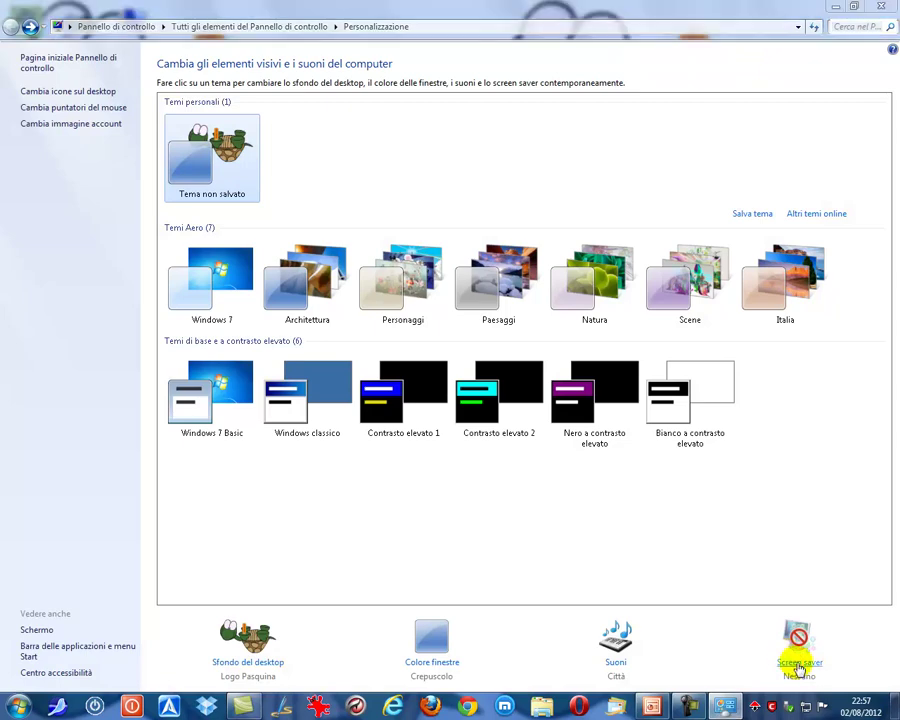
left_click(835, 6)
left_click_drag(370, 148, 505, 158)
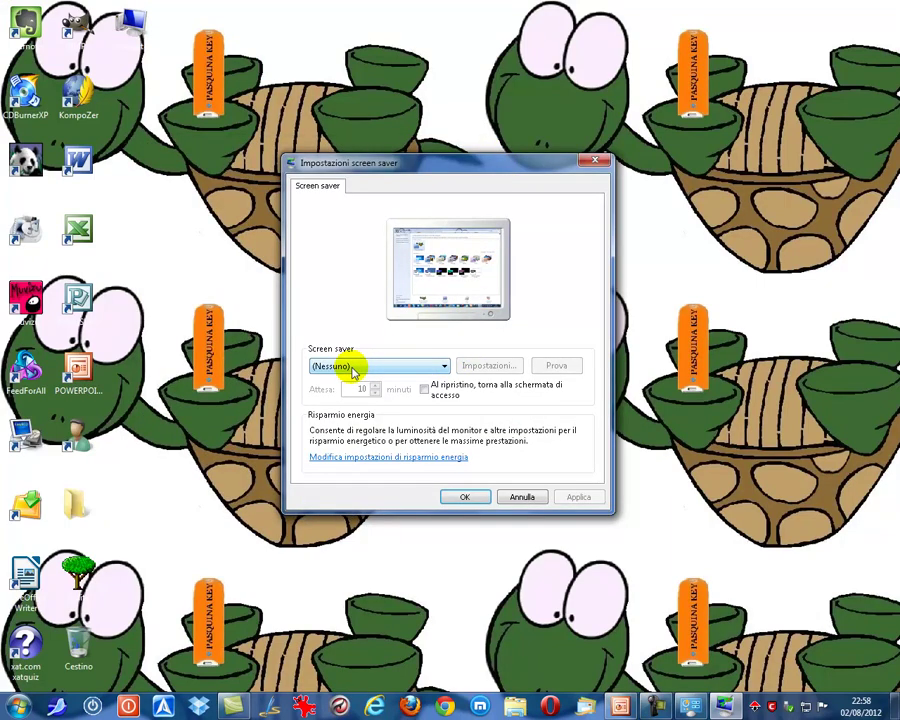
left_click(446, 367)
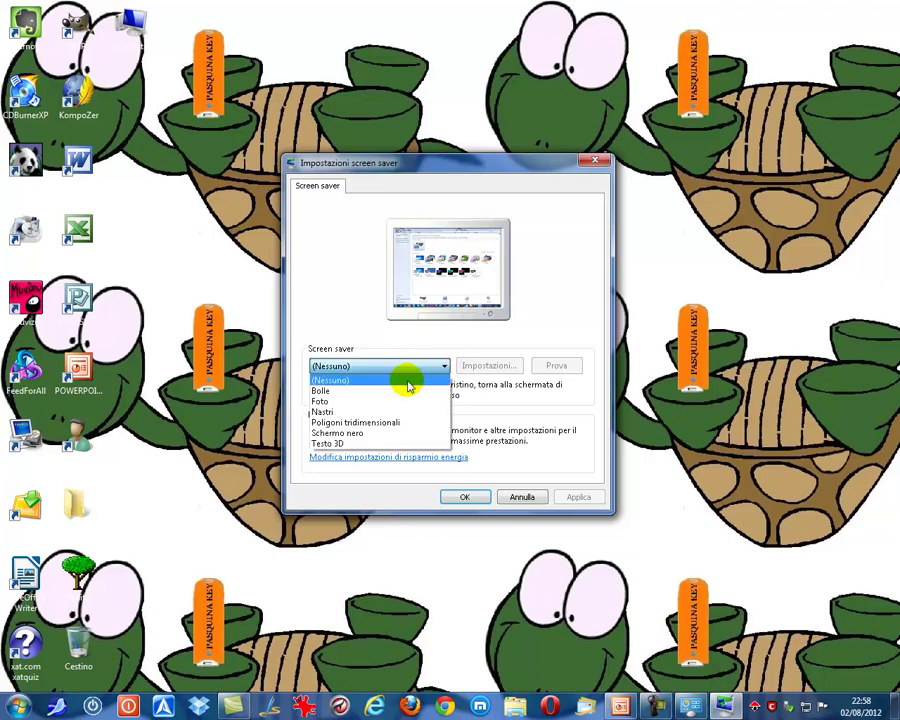
left_click(400, 391)
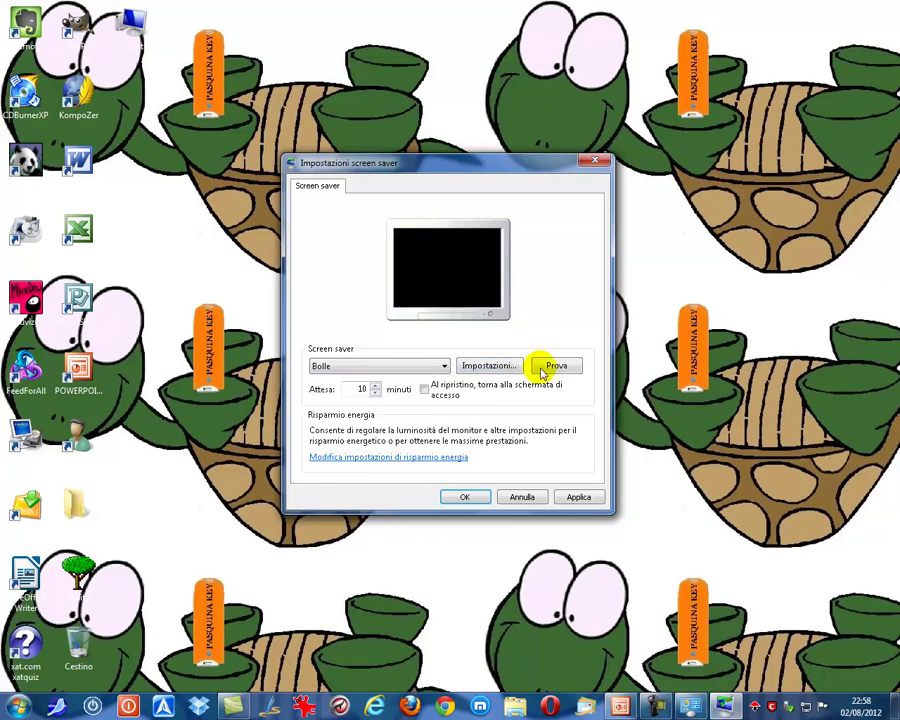
left_click(548, 366)
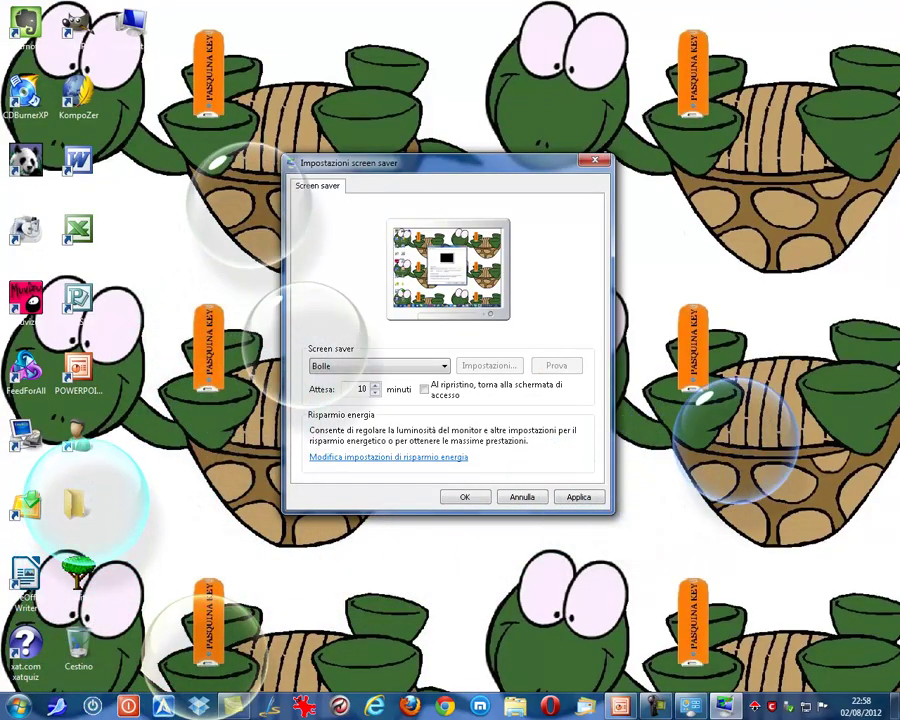
scroll(438, 364, "down", 1)
- Choose the Nastri screen saver and preview it in full screen
left_click(445, 366)
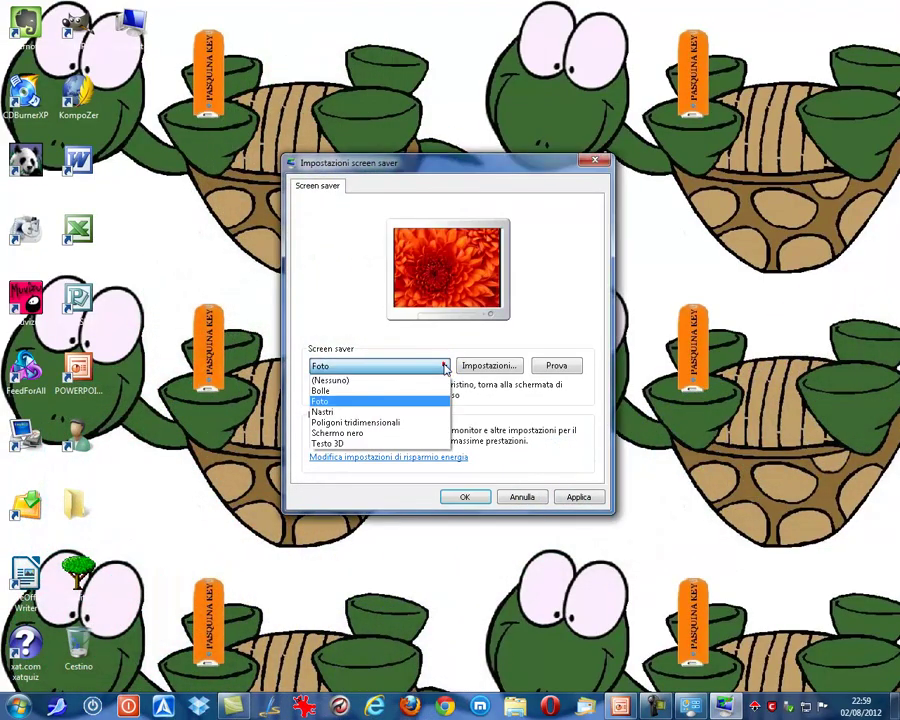
left_click(360, 411)
left_click(556, 366)
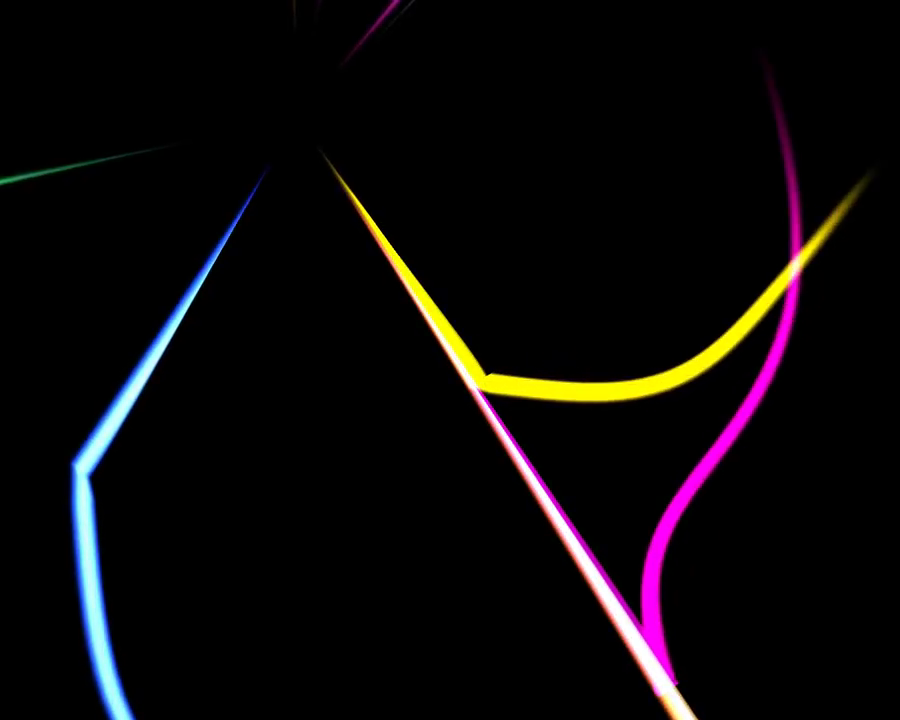
- Choose the Testo 3D screen saver and set its custom text to "Guida al Computer"
mouse_move(404, 366)
left_click(440, 367)
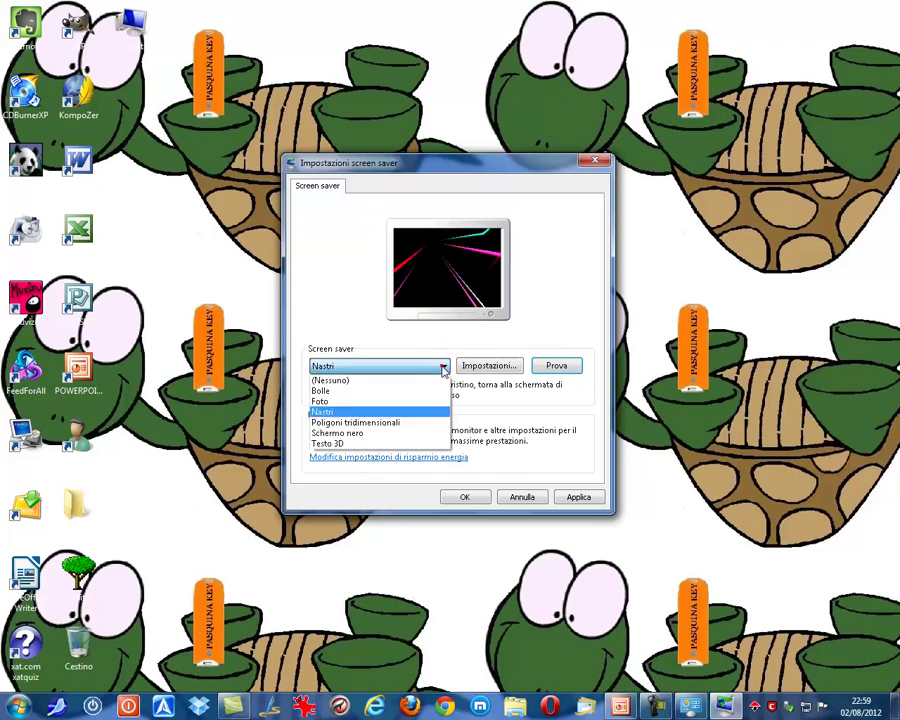
left_click(370, 444)
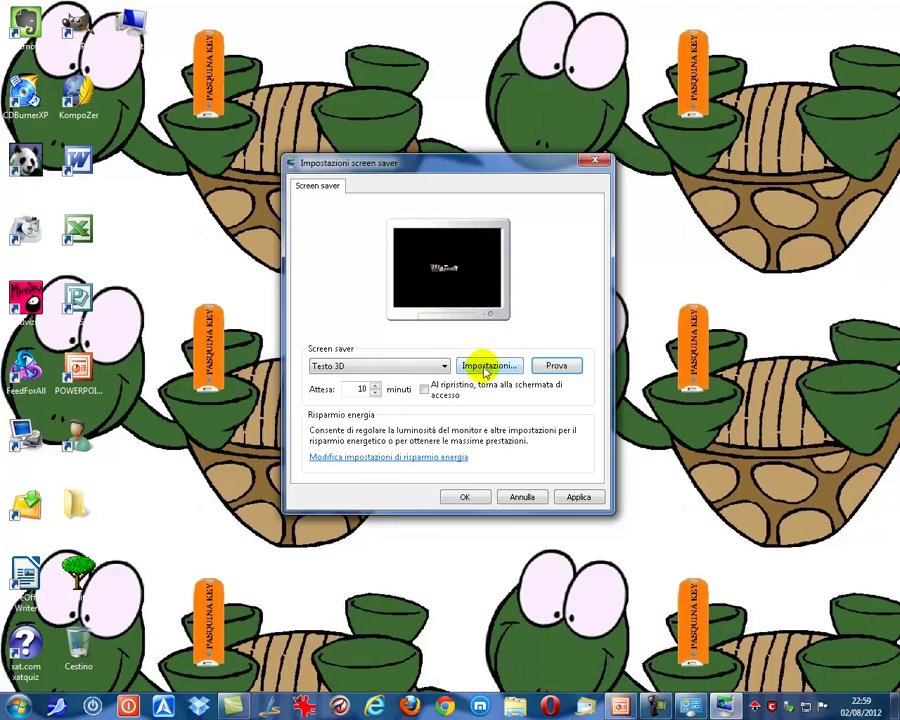
left_click(486, 368)
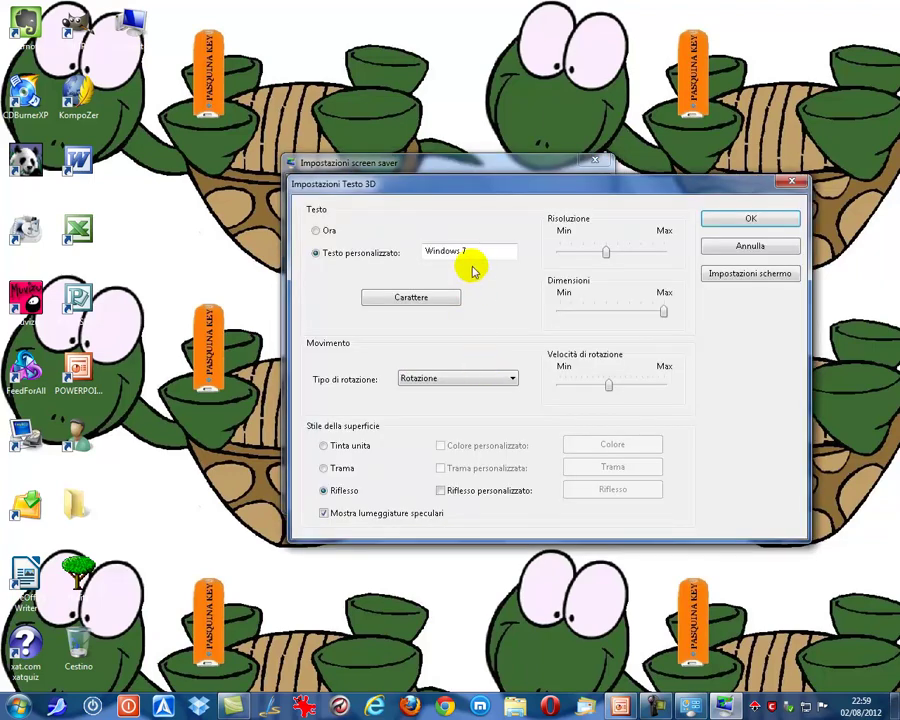
left_click_drag(472, 251, 148, 253)
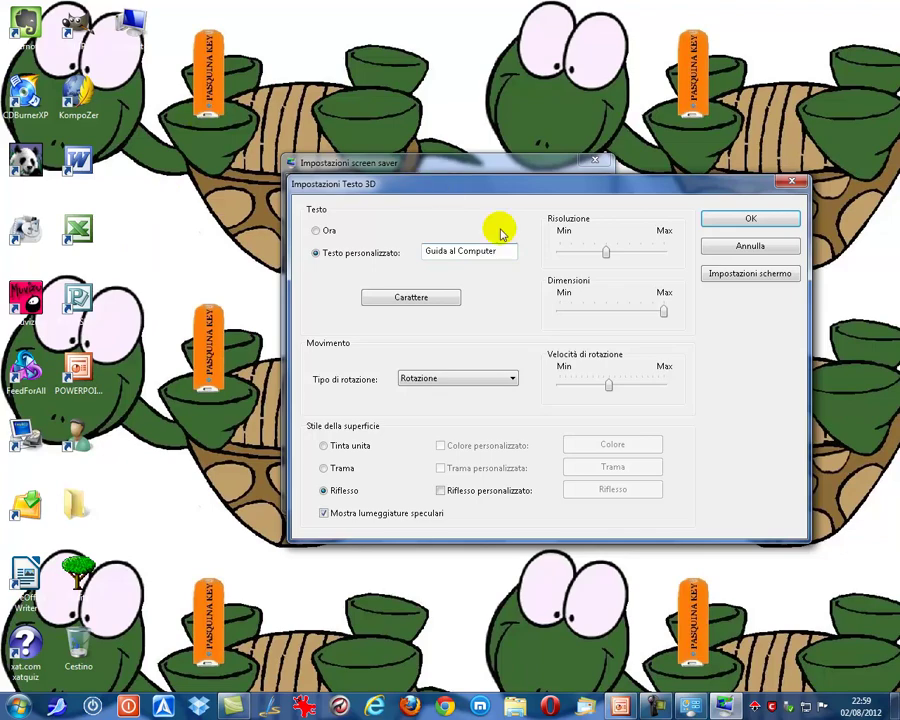
- Lower the 3D text's resolution and size by one notch each and raise its rotation speed slightly
left_click_drag(607, 251, 596, 251)
left_click(660, 314)
left_click(610, 390)
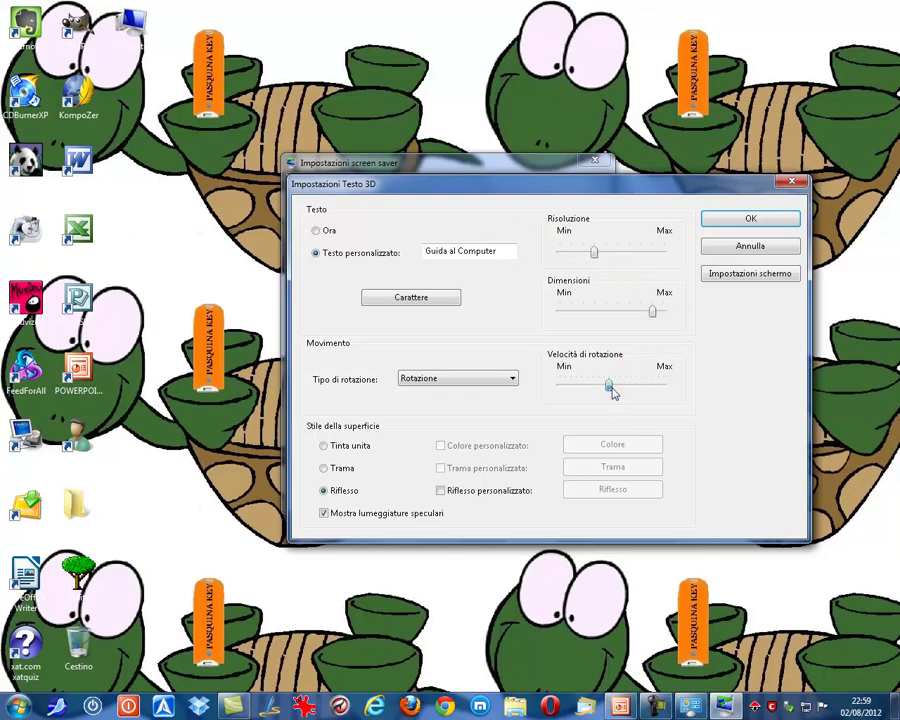
- Set the 3D text's rotation type to Fuori asse, confirm the text settings and preview the screen saver in full screen
left_click(513, 379)
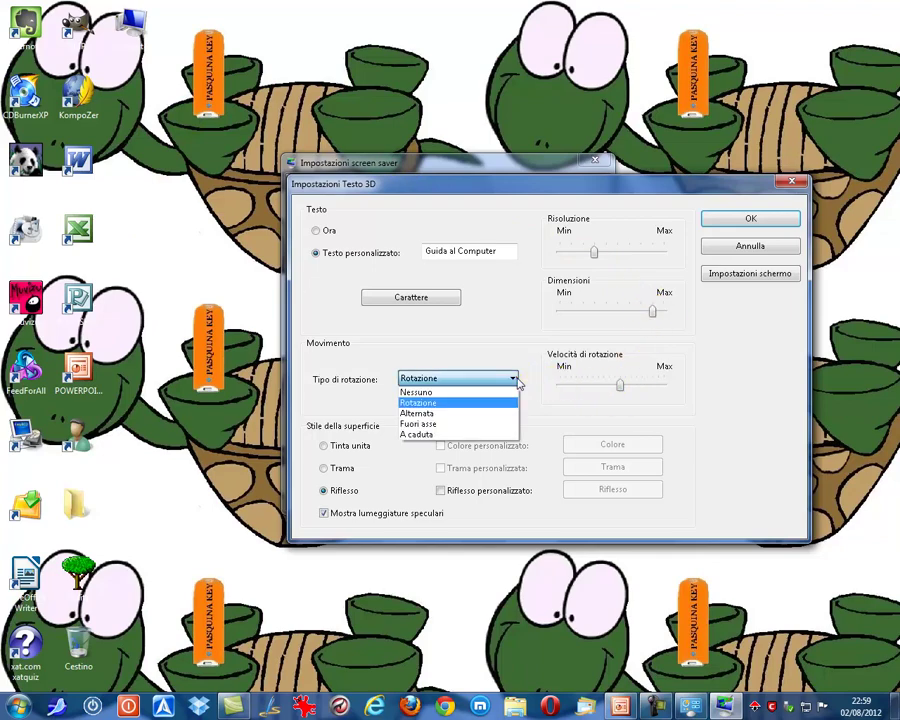
left_click_drag(510, 388, 474, 428)
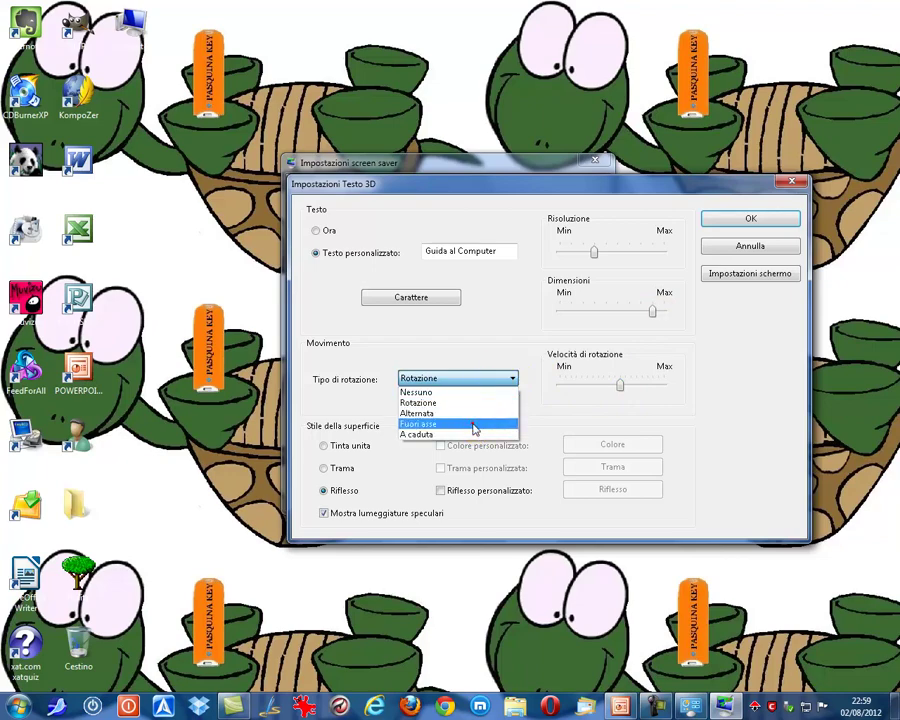
left_click(472, 426)
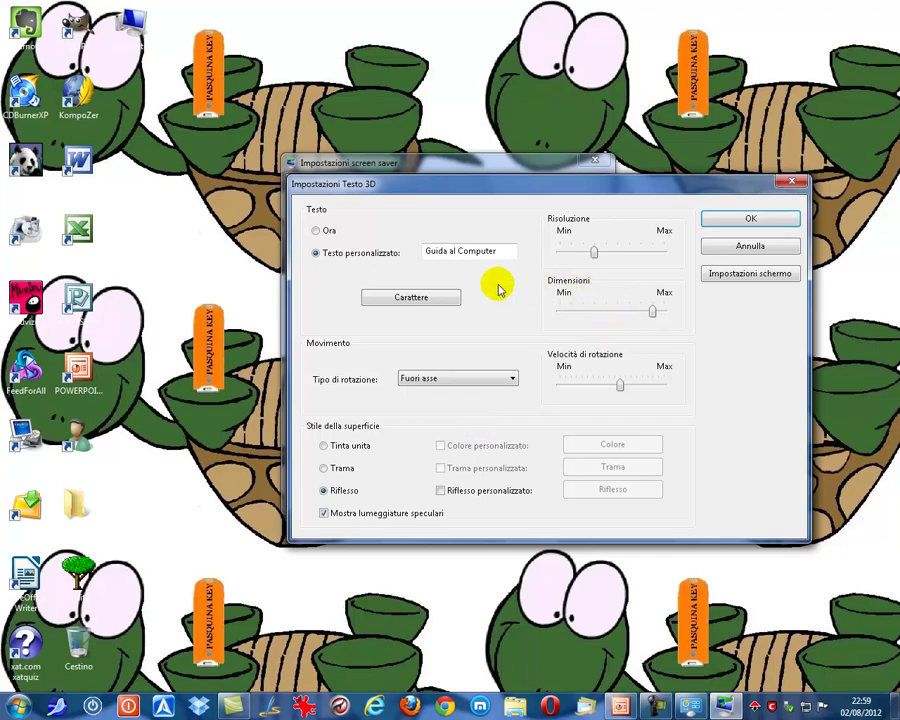
left_click(772, 228)
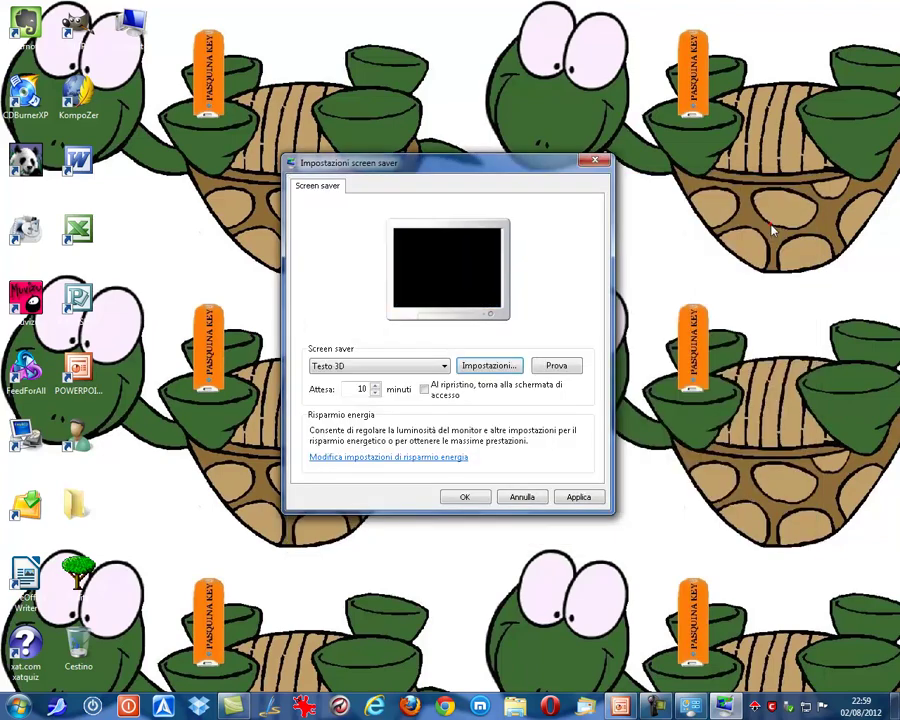
left_click(556, 367)
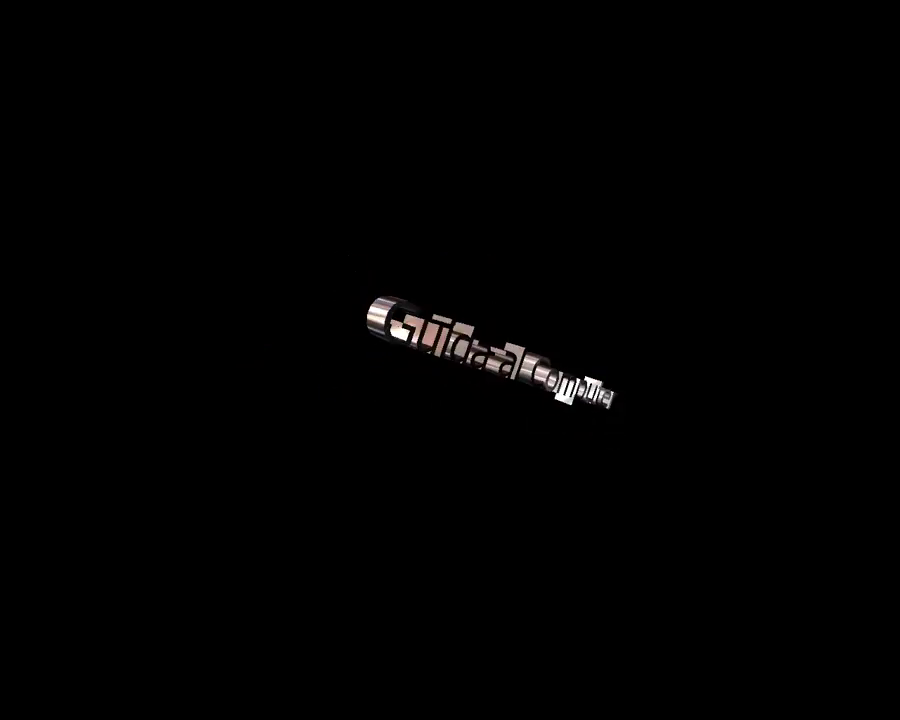
mouse_move(556, 366)
- Adjust the waiting time in minutes before the screen saver starts and save the screen saver settings
left_click(377, 394)
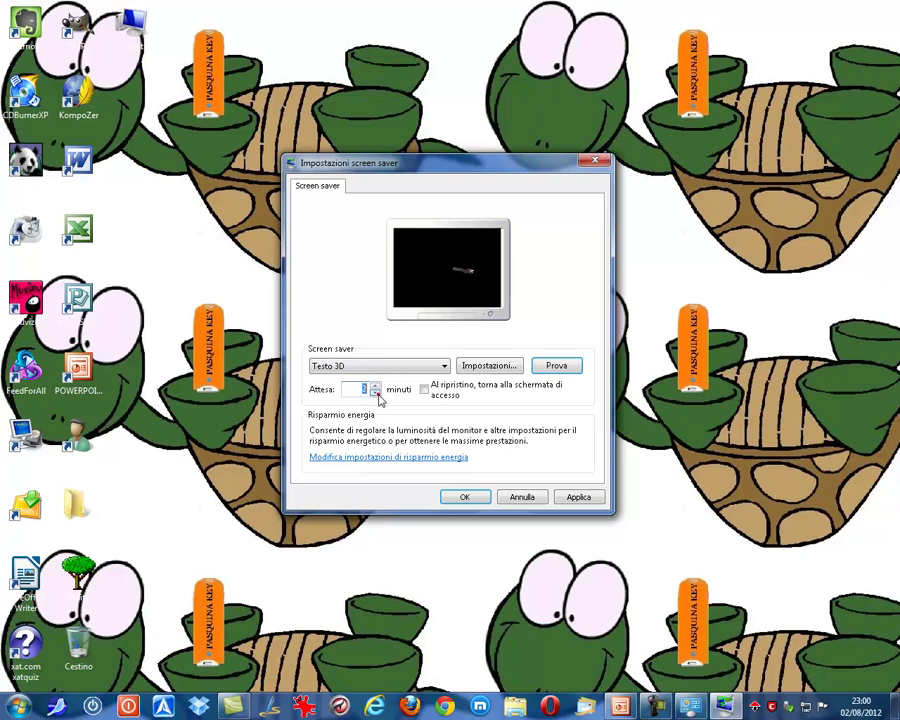
left_click(376, 390)
left_click(375, 388)
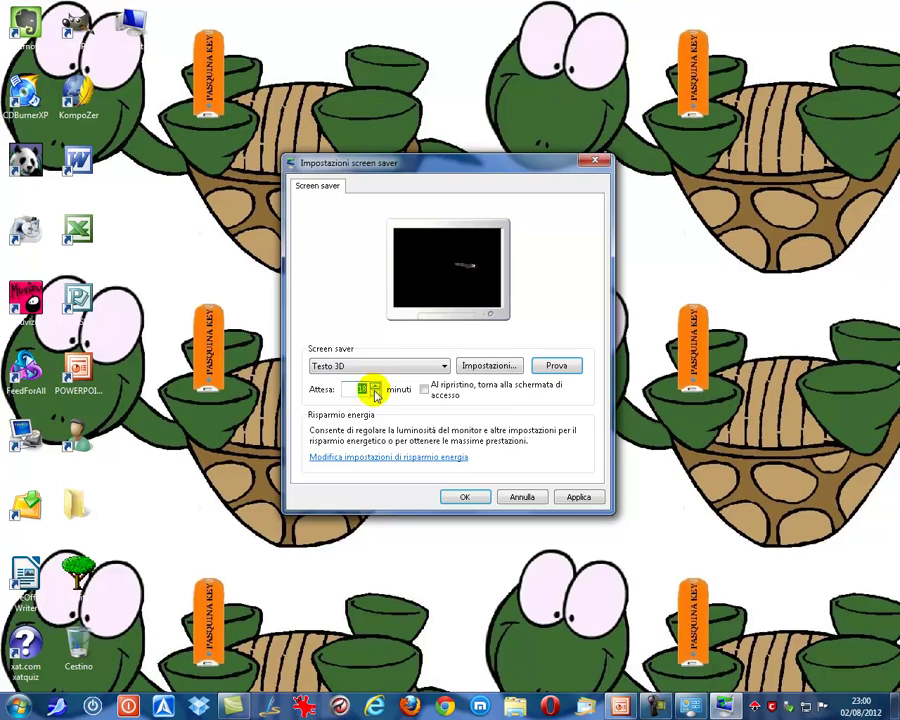
left_click(464, 497)
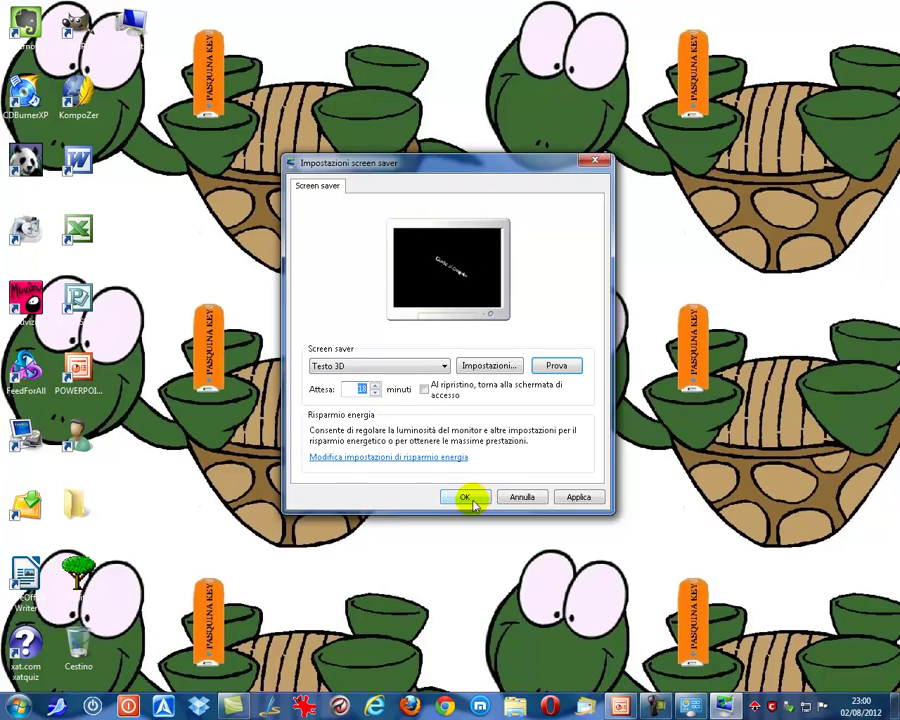
left_click(466, 497)
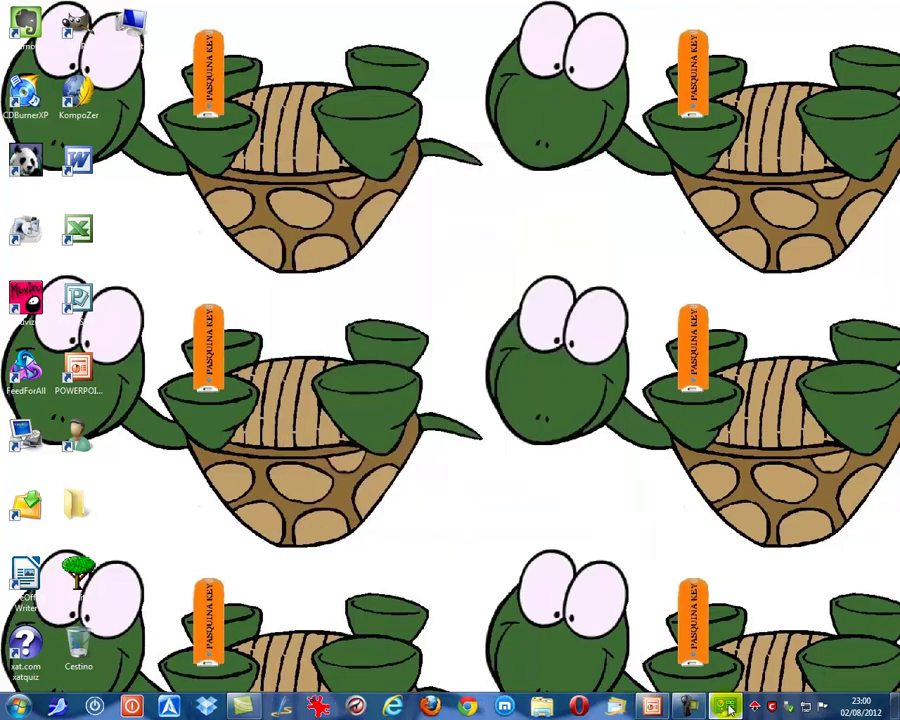